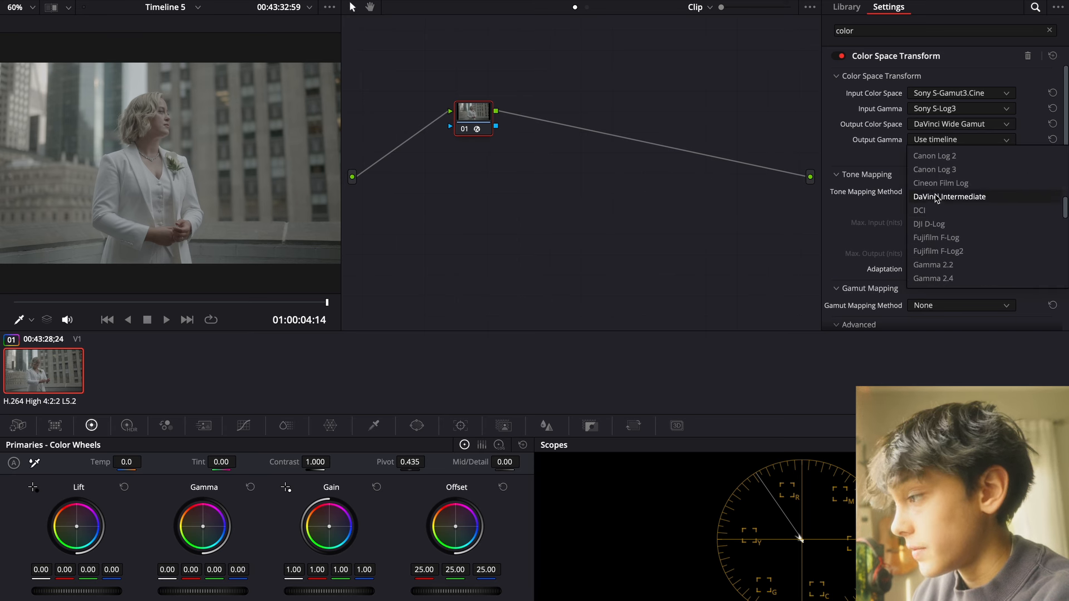
Set the first node's output gamma to DaVinci Intermediate and add a second serial node with a Color Space Transform
{"action": "left_click", "coordinate": [937, 198]}
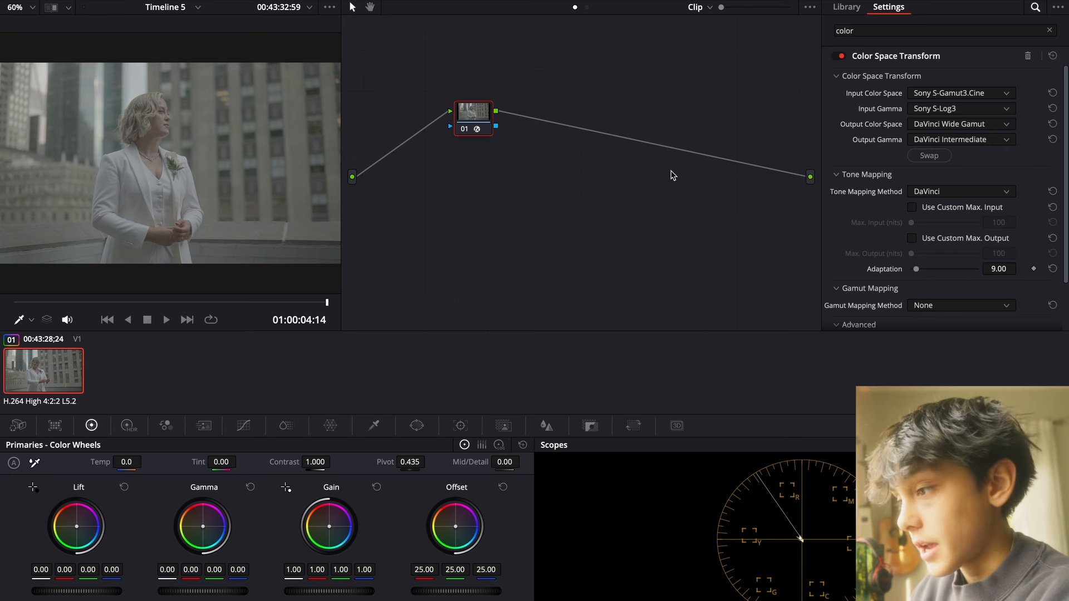
{"action": "key", "text": "alt+s"}
{"action": "left_click_drag", "start_coordinate": [838, 102], "coordinate": [716, 115]}
Set the second node's Color Space Transform input color space to DaVinci Wide Gamut and input gamma to DaVinci Intermediate
{"action": "left_click", "coordinate": [941, 93]}
{"action": "scroll", "coordinate": [950, 179], "scroll_direction": "down", "scroll_amount": 3}
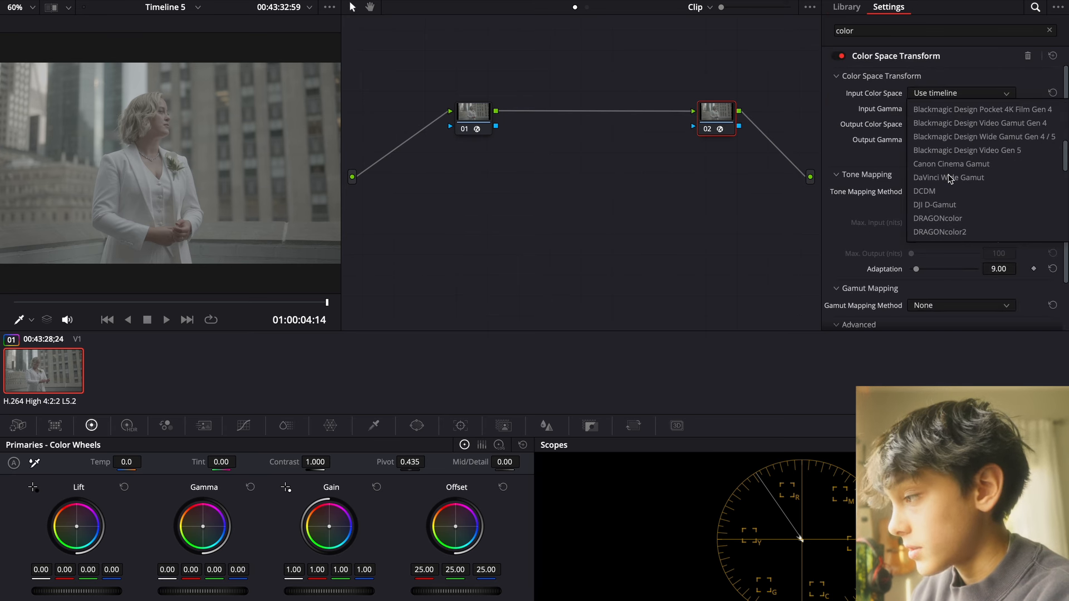
{"action": "left_click", "coordinate": [949, 191]}
{"action": "left_click", "coordinate": [946, 109]}
{"action": "scroll", "coordinate": [962, 248], "scroll_direction": "down", "scroll_amount": 3}
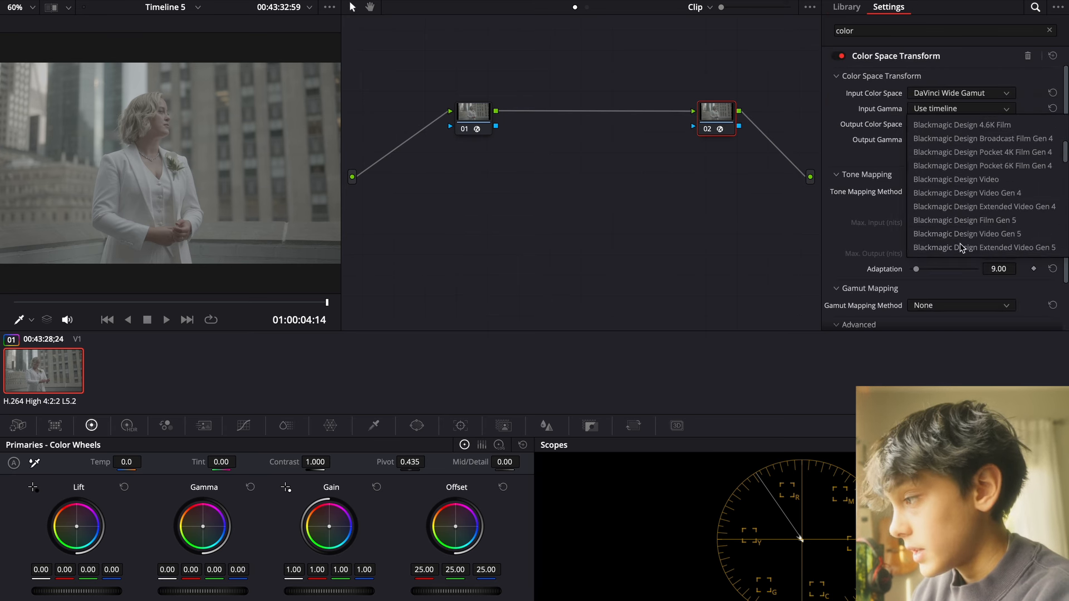
{"action": "scroll", "coordinate": [962, 245], "scroll_direction": "down", "scroll_amount": 2}
{"action": "left_click", "coordinate": [959, 233]}
Set the second node's Color Space Transform output color space to Rec.709 and output gamma to Gamma 2.4
{"action": "left_click", "coordinate": [958, 124]}
{"action": "scroll", "coordinate": [953, 226], "scroll_direction": "down", "scroll_amount": 3}
{"action": "scroll", "coordinate": [954, 225], "scroll_direction": "down", "scroll_amount": 1}
{"action": "left_click", "coordinate": [927, 250]}
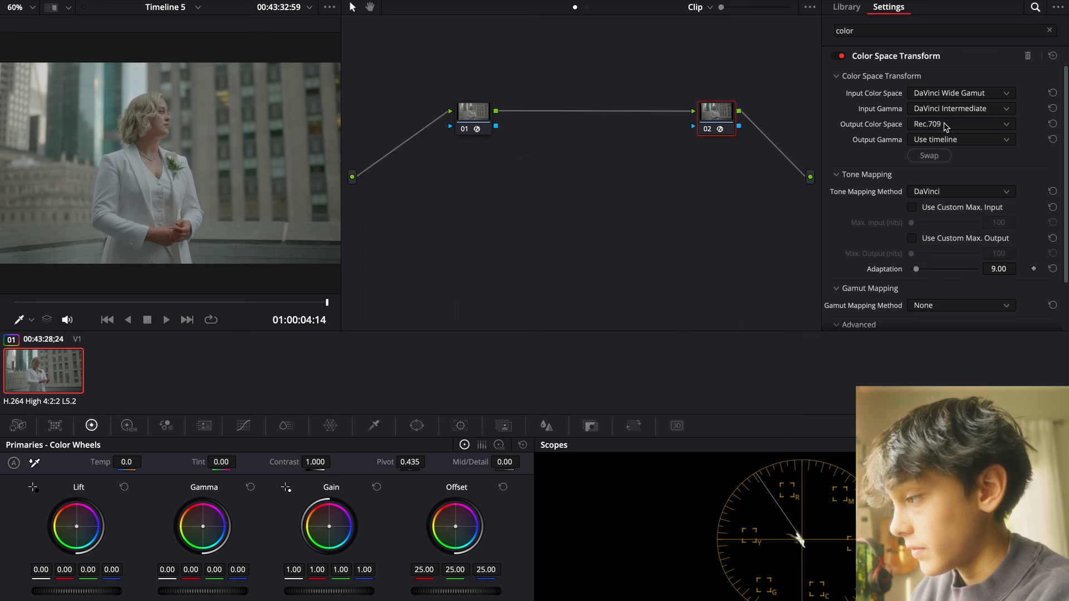
{"action": "left_click", "coordinate": [953, 140]}
{"action": "scroll", "coordinate": [951, 239], "scroll_direction": "down", "scroll_amount": 5}
{"action": "scroll", "coordinate": [951, 238], "scroll_direction": "down", "scroll_amount": 2}
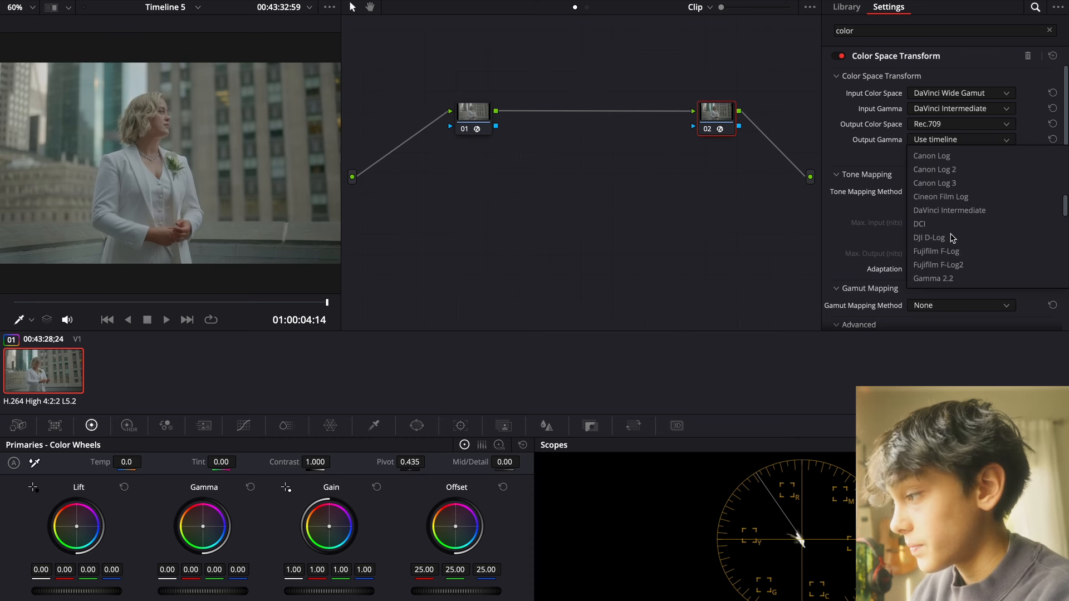
{"action": "left_click", "coordinate": [946, 238]}
Set the project's output color space to Rec.709 Gamma 2.4 in the color management settings
{"action": "key", "text": "shift+9"}
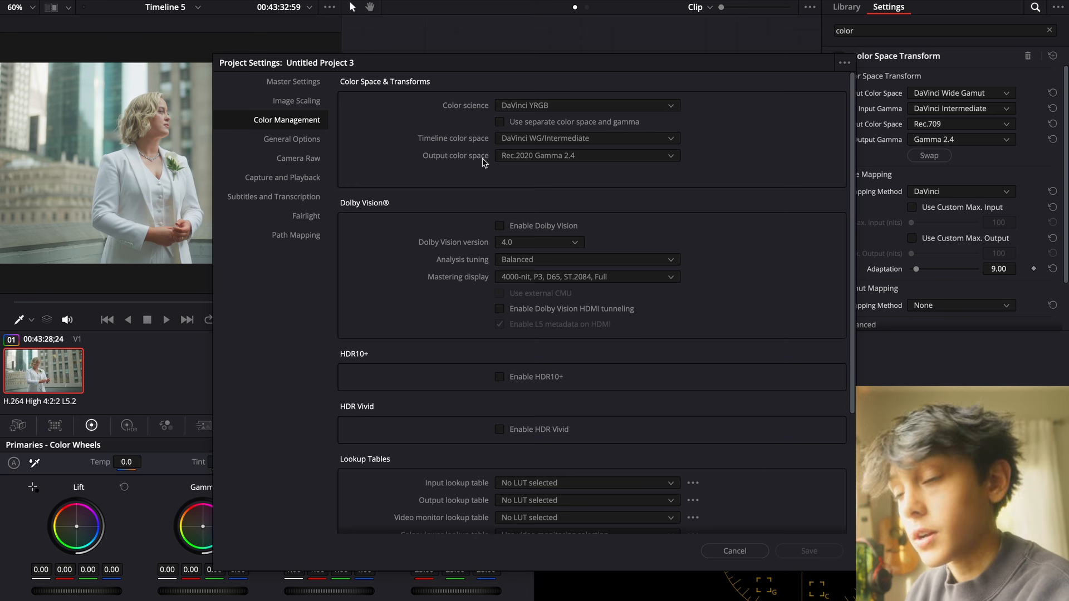
{"action": "left_click", "coordinate": [501, 162]}
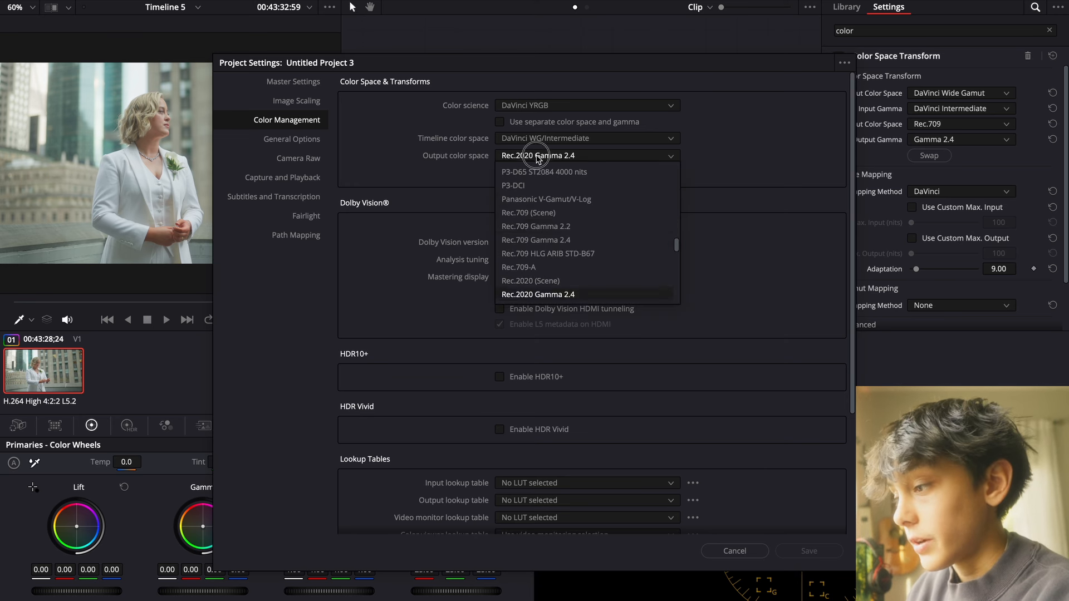
{"action": "left_click", "coordinate": [542, 240]}
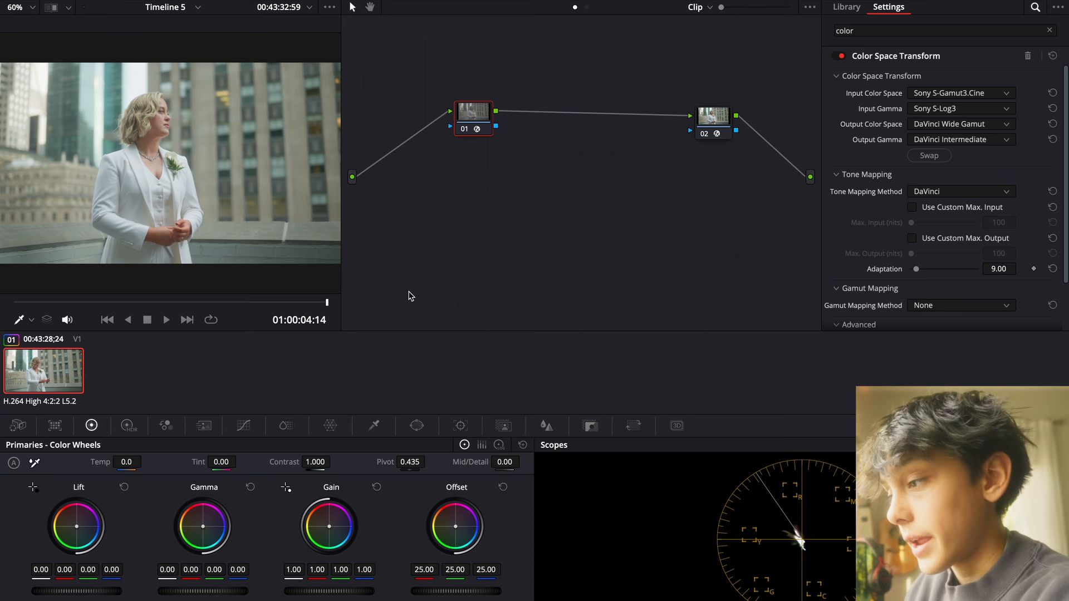
Add four serial nodes between the two Color Space Transform nodes
{"action": "key", "text": "alt+s"}
{"action": "key", "text": "alt+s"}
{"action": "key", "text": "alt+s"}
{"action": "key", "text": "alt+s"}
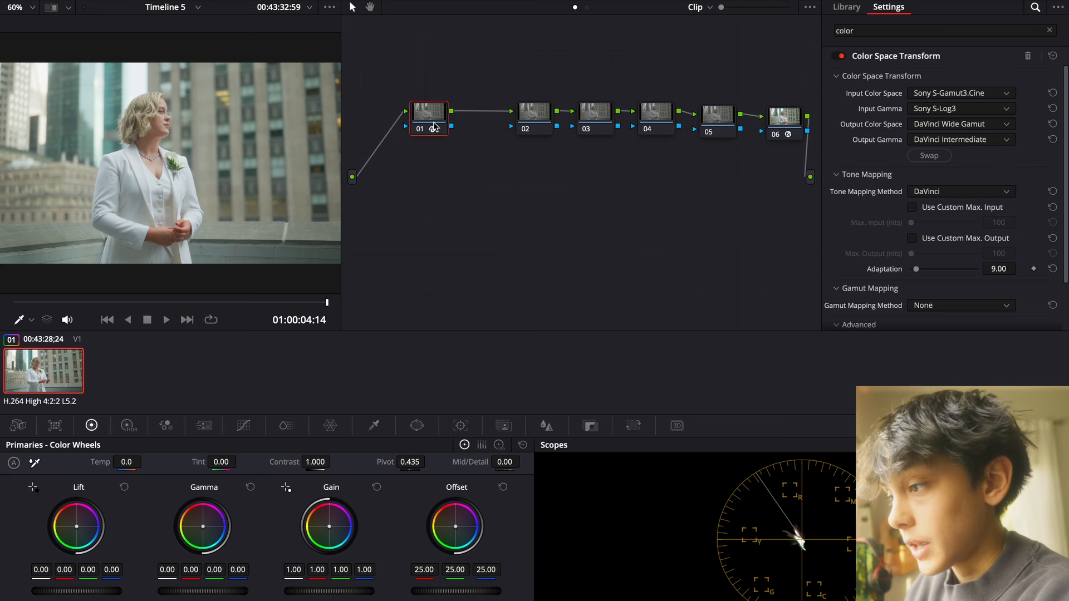
Label the six nodes in order as CST, EXP, contrast, temp, temp and Cst
{"action": "right_click", "coordinate": [425, 116]}
{"action": "left_click", "coordinate": [437, 141]}
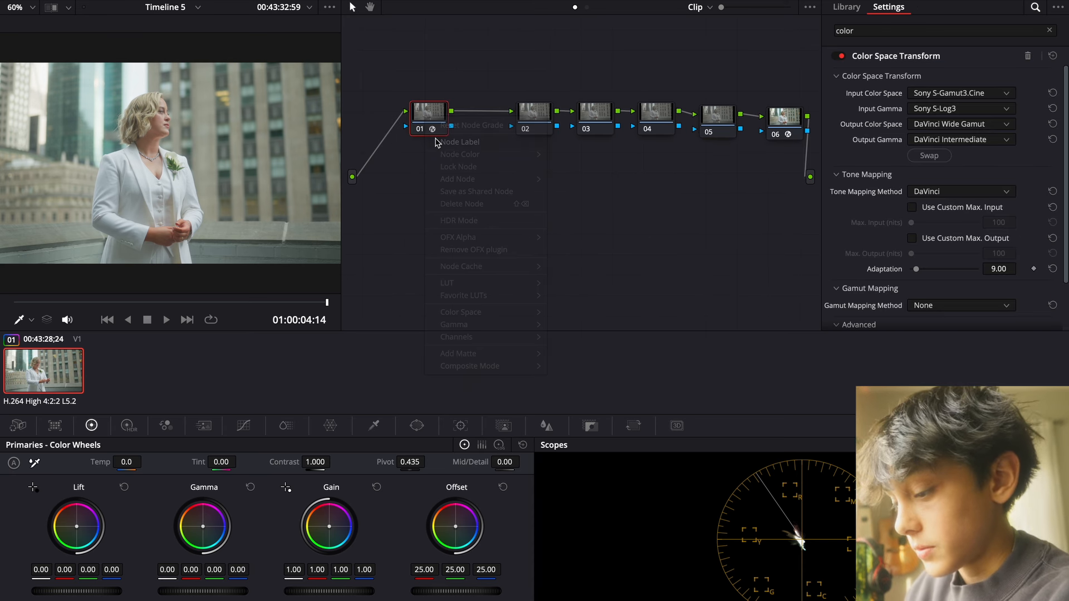
{"action": "right_click", "coordinate": [437, 129]}
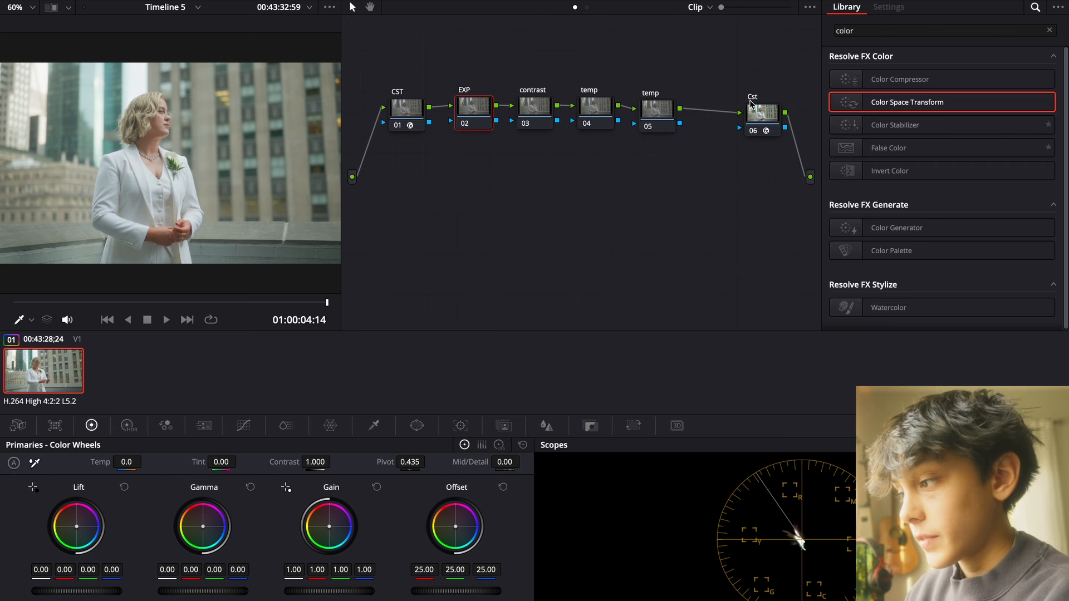
Move the final Cst node below the node chain and add a serial node after it
{"action": "left_click_drag", "start_coordinate": [766, 111], "coordinate": [711, 251]}
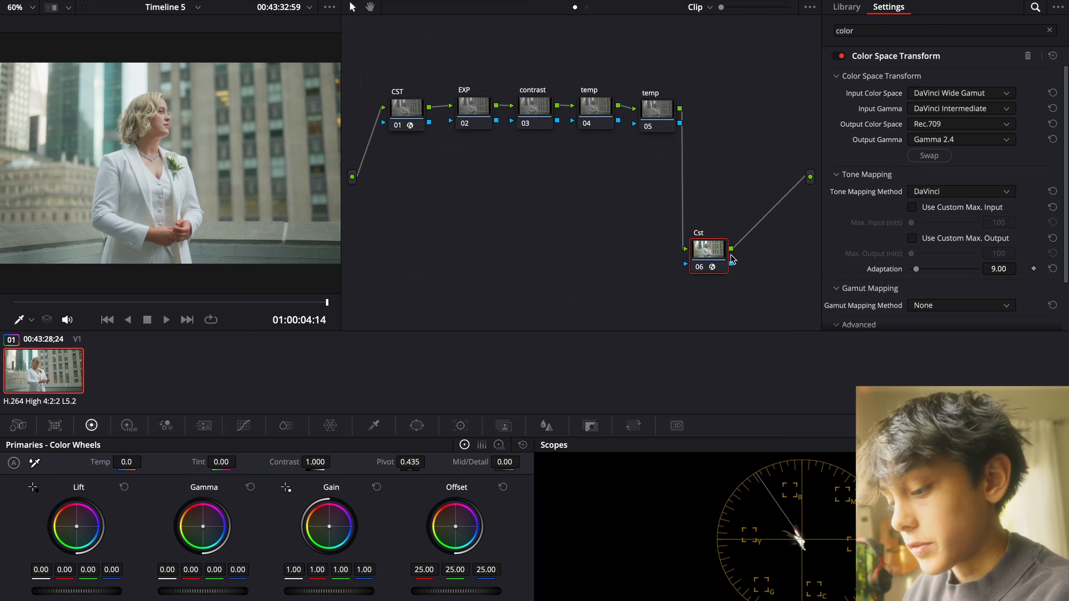
{"action": "key", "text": "alt+s"}
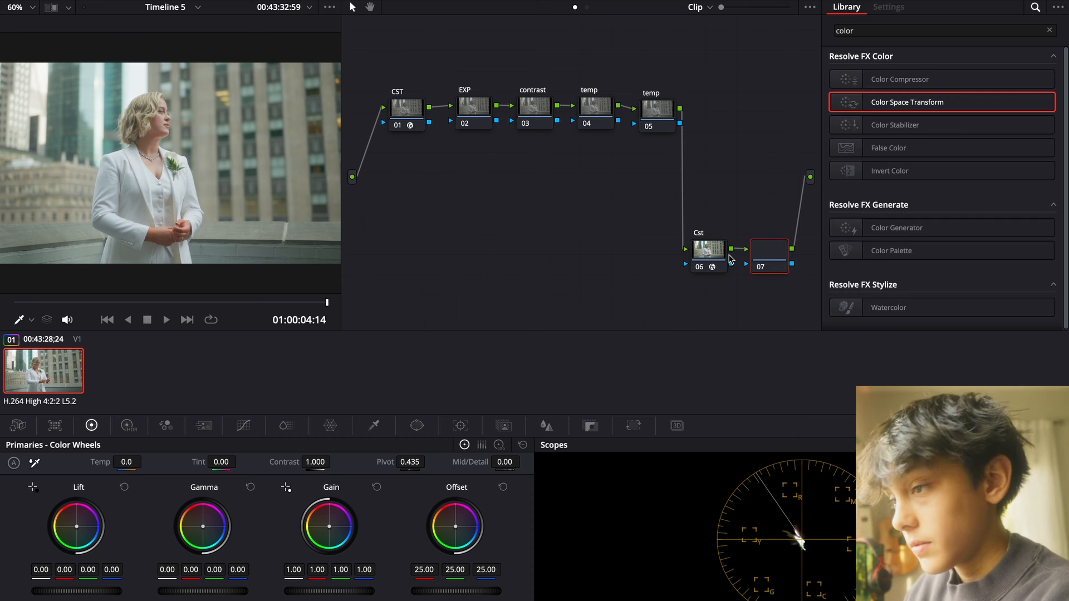
Apply a LUT to the new node after the final Cst node
{"action": "left_click", "coordinate": [98, 1]}
{"action": "left_click_drag", "start_coordinate": [196, 146], "coordinate": [432, 36]}
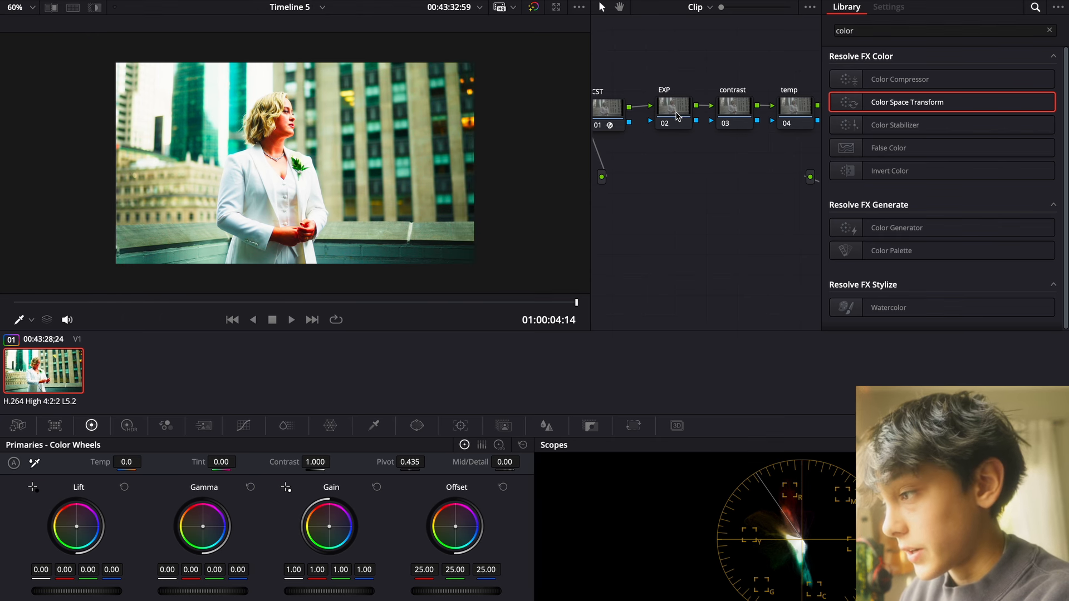
{"action": "left_click", "coordinate": [587, 144]}
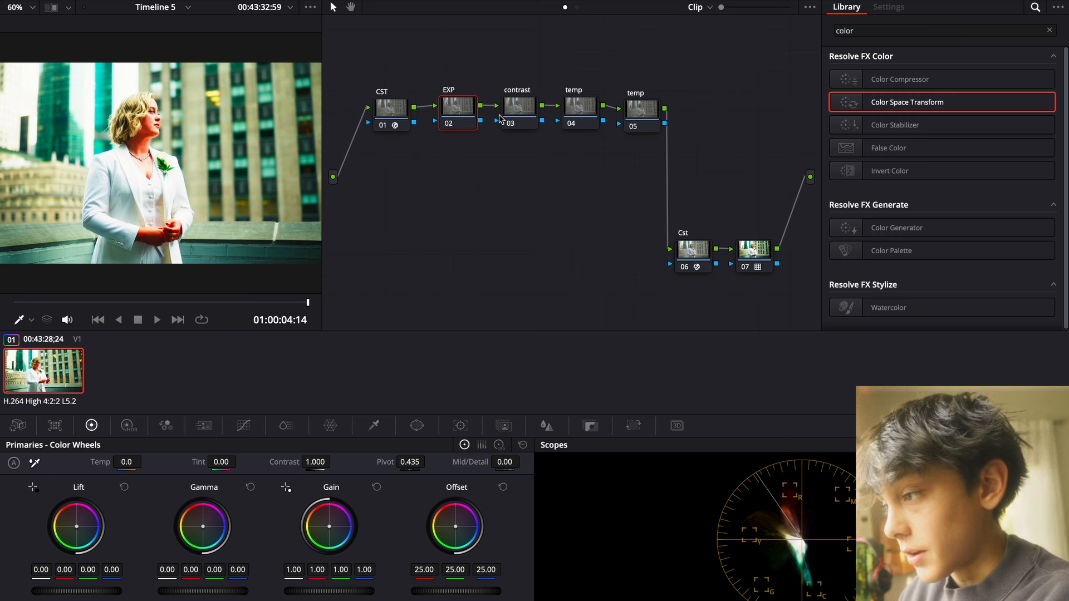
Reduce the contrast on the contrast node and adjust the exposure on the EXP node with the HDR wheels
{"action": "left_click", "coordinate": [512, 109]}
{"action": "left_click_drag", "start_coordinate": [315, 462], "coordinate": [340, 436]}
{"action": "left_click", "coordinate": [466, 108]}
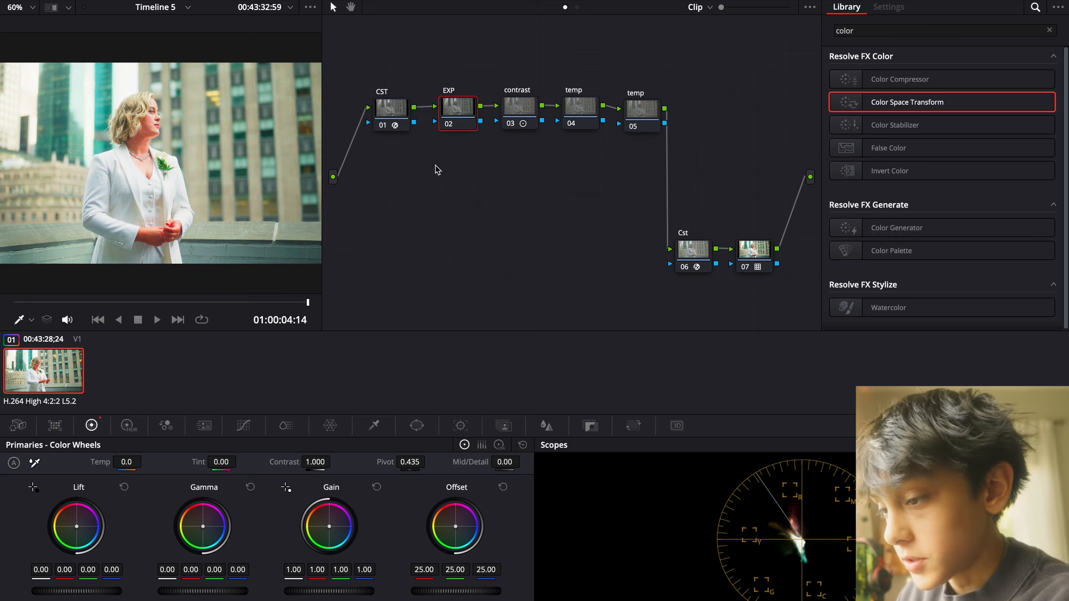
{"action": "left_click", "coordinate": [127, 425]}
{"action": "left_click_drag", "start_coordinate": [414, 572], "coordinate": [123, 466]}
Adjust the color temperature on the first temp node and relabel the second temp node as tint
{"action": "left_click", "coordinate": [580, 109]}
{"action": "left_click", "coordinate": [91, 425]}
{"action": "left_click", "coordinate": [640, 110]}
{"action": "right_click", "coordinate": [657, 114]}
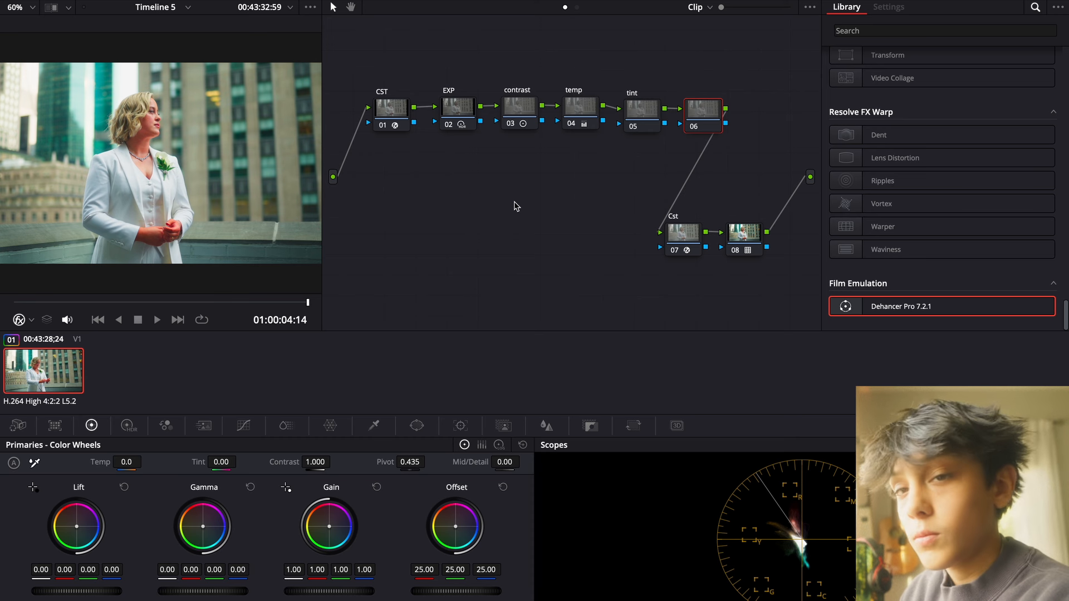
Apply Dehancer Pro to a new node after the tint node and disable all of its tools
{"action": "left_click_drag", "start_coordinate": [912, 304], "coordinate": [701, 118]}
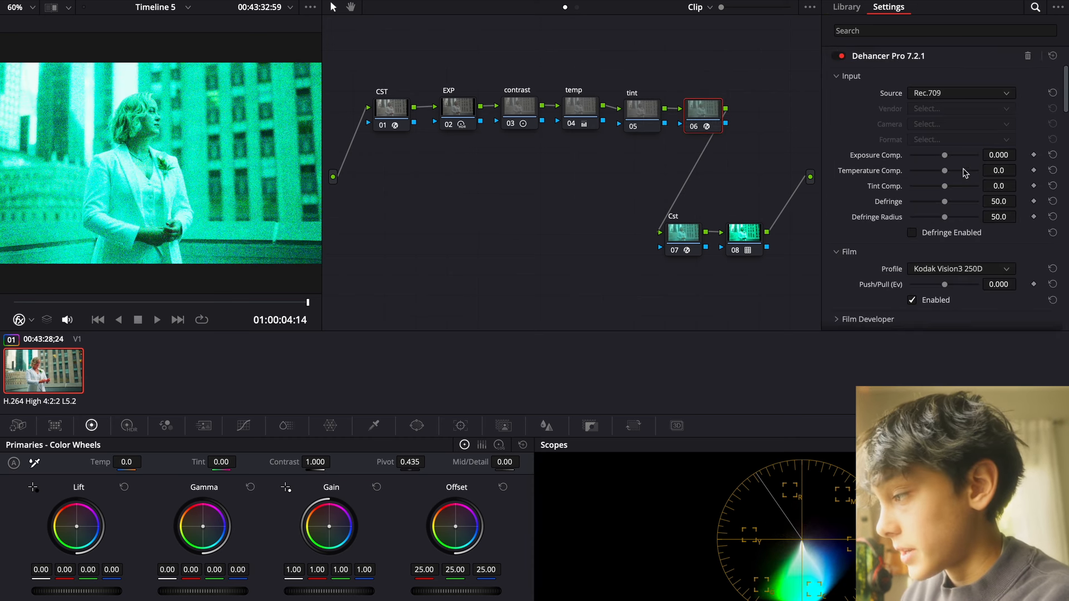
{"action": "scroll", "coordinate": [947, 195], "scroll_direction": "down", "scroll_amount": 15}
{"action": "left_click", "coordinate": [947, 317]}
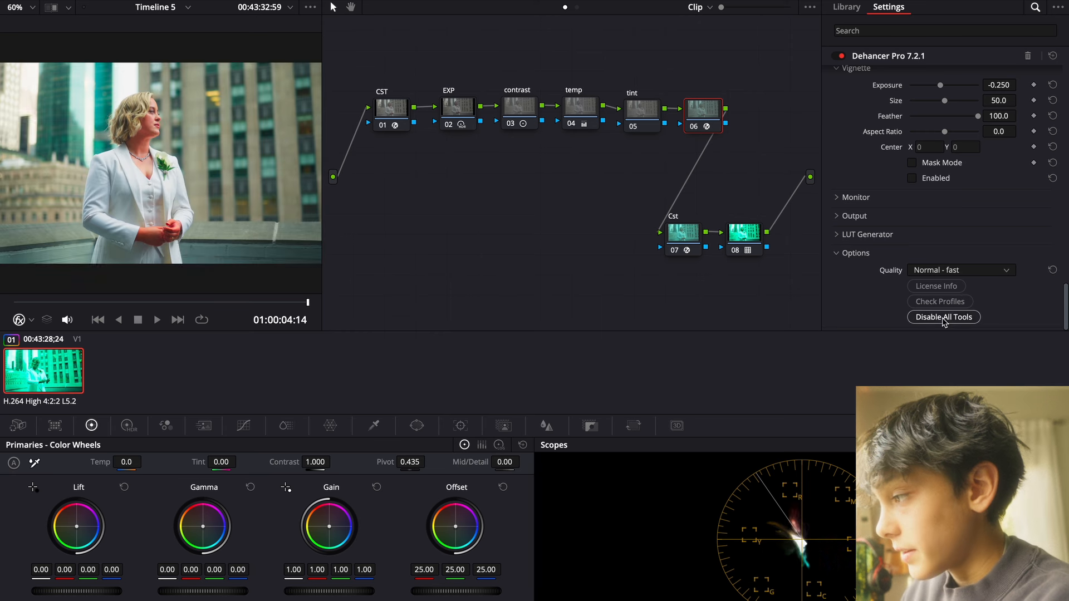
Enable Halation and Bloom in the Dehancer Pro effect
{"action": "scroll", "coordinate": [931, 146], "scroll_direction": "up", "scroll_amount": 10}
{"action": "scroll", "coordinate": [930, 150], "scroll_direction": "down", "scroll_amount": 2}
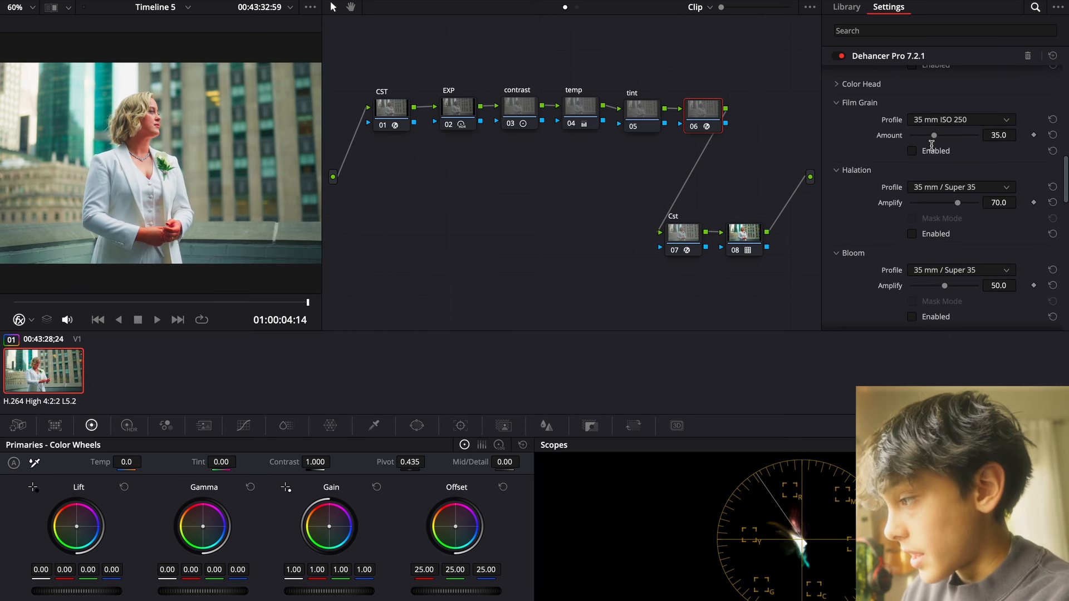
{"action": "left_click", "coordinate": [912, 232]}
{"action": "scroll", "coordinate": [911, 237], "scroll_direction": "down", "scroll_amount": 3}
{"action": "left_click", "coordinate": [911, 240]}
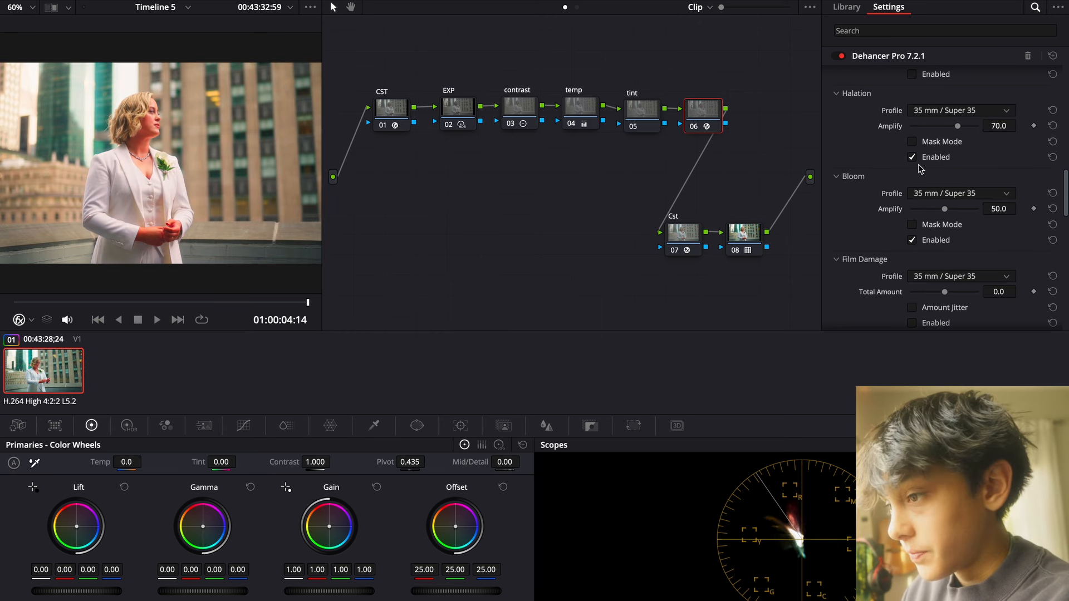
{"action": "scroll", "coordinate": [920, 169], "scroll_direction": "up", "scroll_amount": 10}
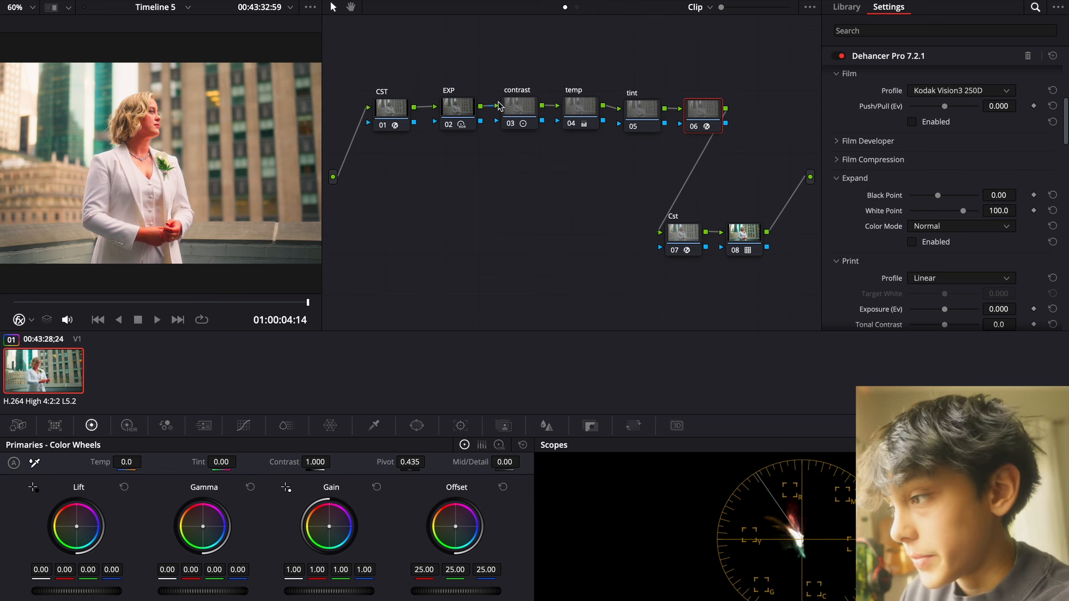
Set the tint node's tint to -2.50 and the temp node's temperature to -150.0
{"action": "left_click", "coordinate": [633, 117]}
{"action": "left_click_drag", "start_coordinate": [230, 461], "coordinate": [223, 459]}
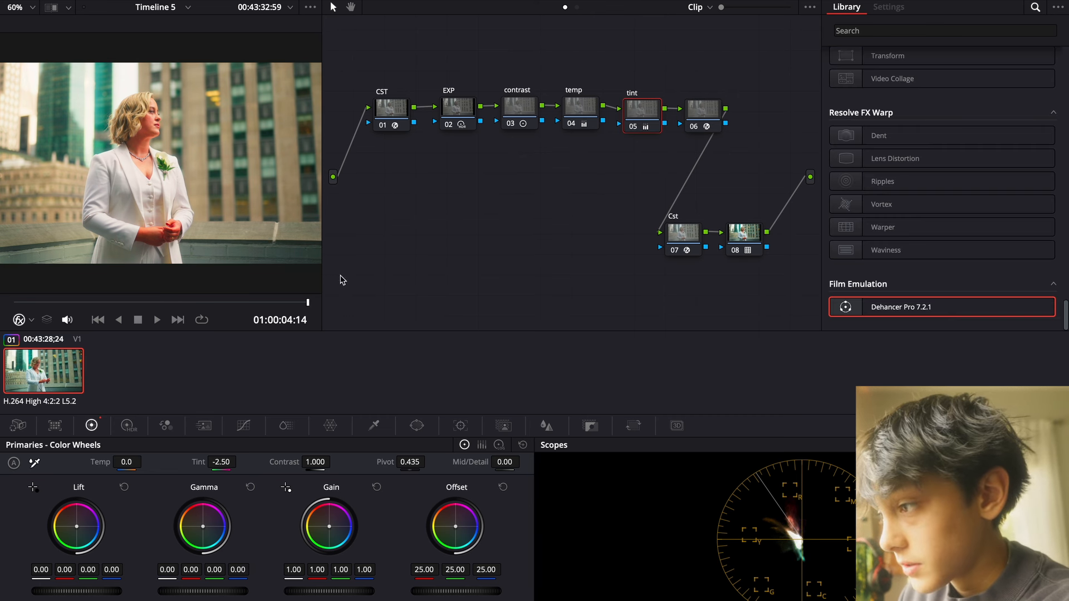
{"action": "left_click", "coordinate": [576, 111]}
{"action": "left_click", "coordinate": [725, 109]}
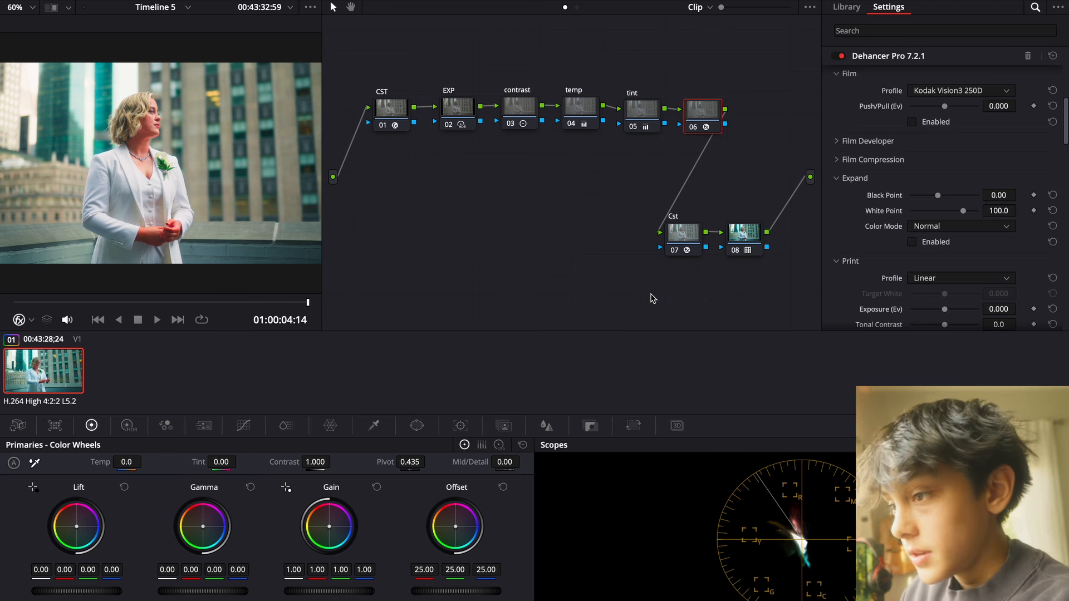
{"action": "key", "text": "ctrl+f"}
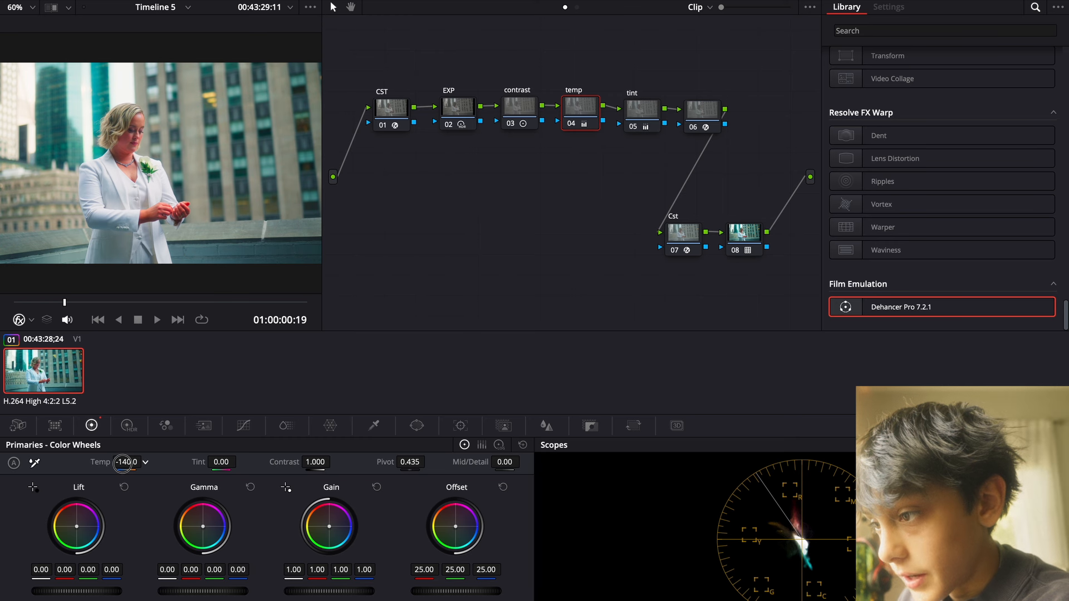
{"action": "left_click_drag", "start_coordinate": [123, 463], "coordinate": [121, 462]}
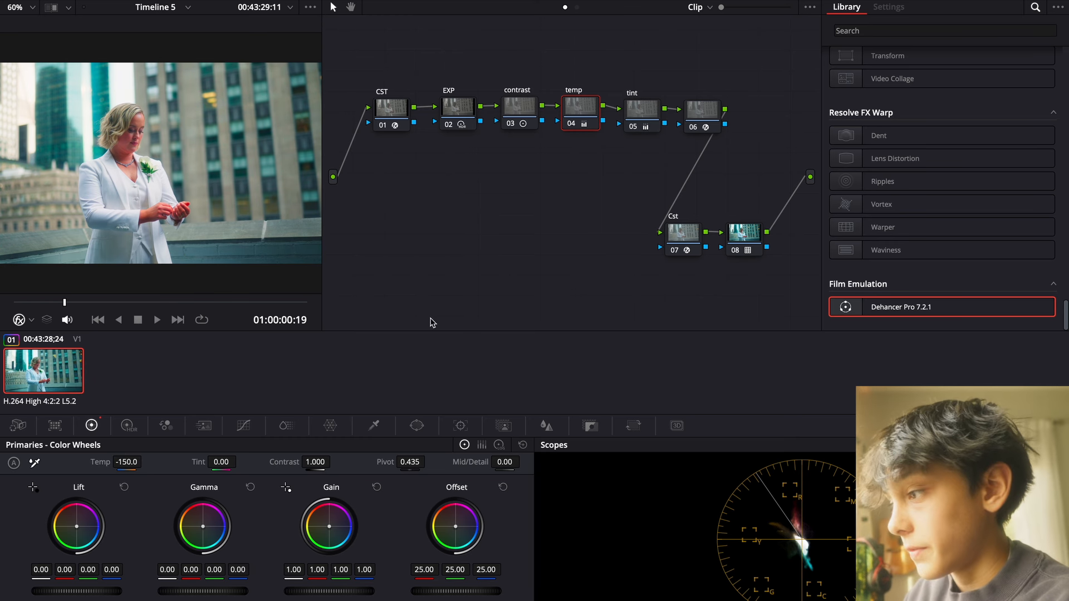
Move the Dehancer node away from the chain and add a serial node after the tint node
{"action": "left_click", "coordinate": [702, 109]}
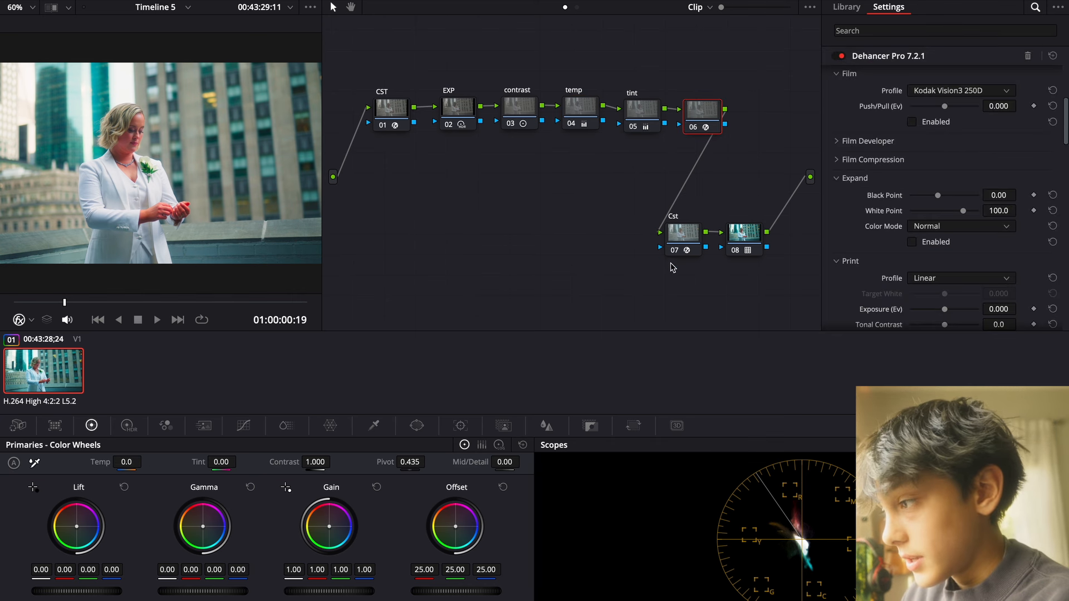
{"action": "left_click_drag", "start_coordinate": [691, 129], "coordinate": [819, 133]}
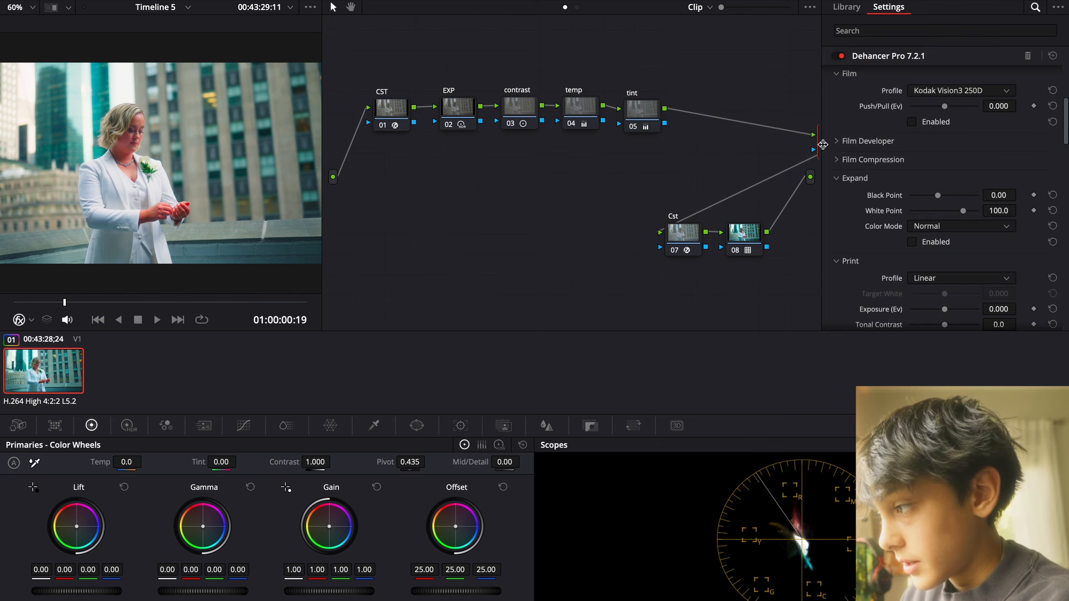
{"action": "left_click", "coordinate": [682, 129]}
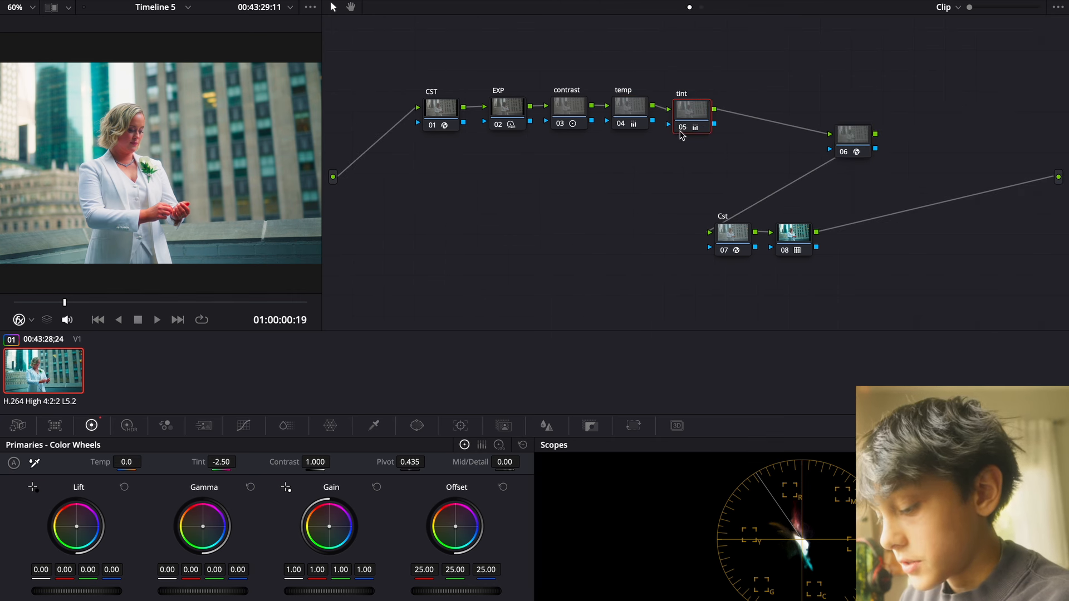
{"action": "key", "text": "alt+s"}
Label the new node after tint as skin
{"action": "right_click", "coordinate": [753, 110]}
{"action": "left_click", "coordinate": [713, 186]}
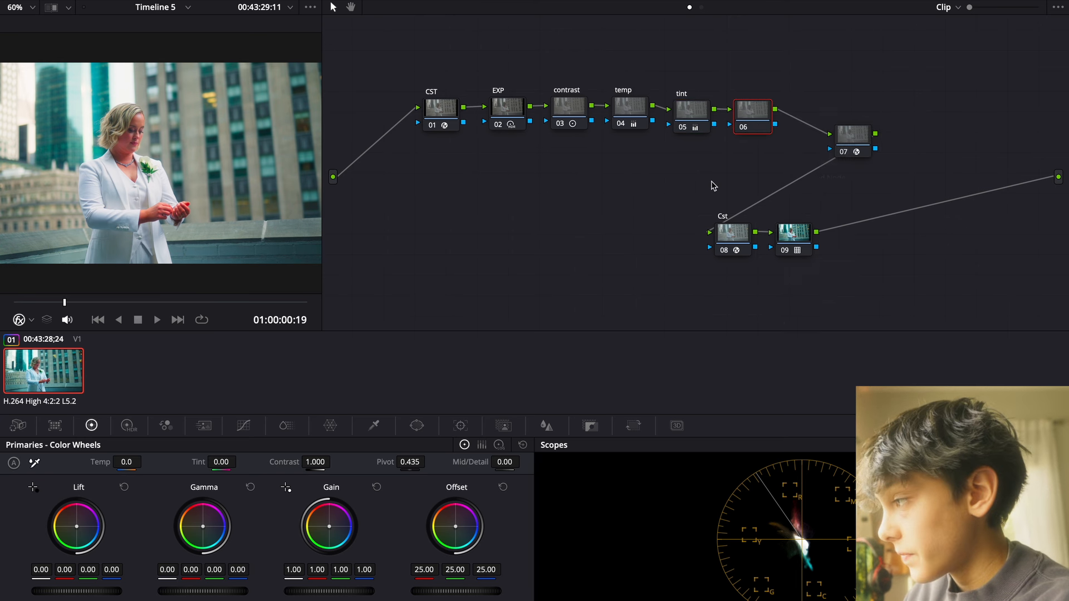
{"action": "right_click", "coordinate": [749, 107]}
{"action": "left_click", "coordinate": [794, 138]}
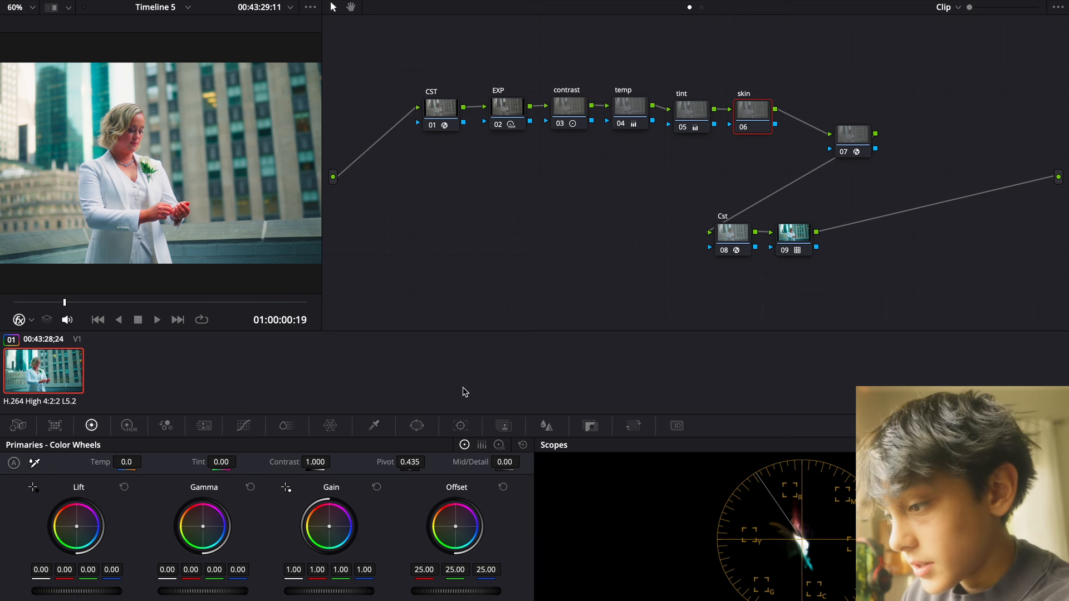
Sample the face with the HSL qualifier on the skin node and shift the luminance range slightly darker, checking it in highlight view
{"action": "left_click", "coordinate": [374, 425]}
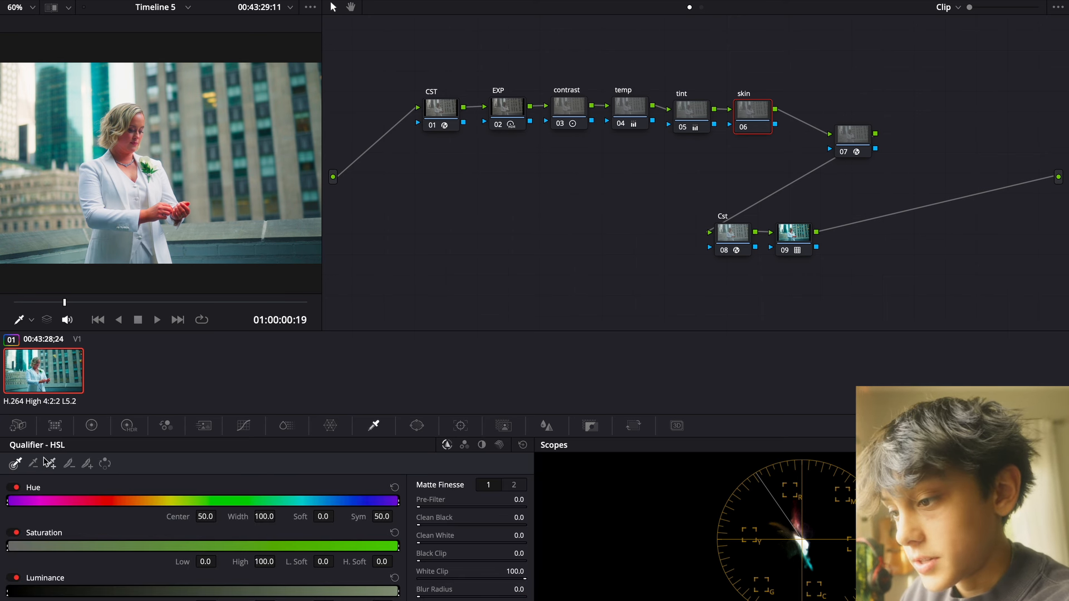
{"action": "left_click", "coordinate": [130, 139]}
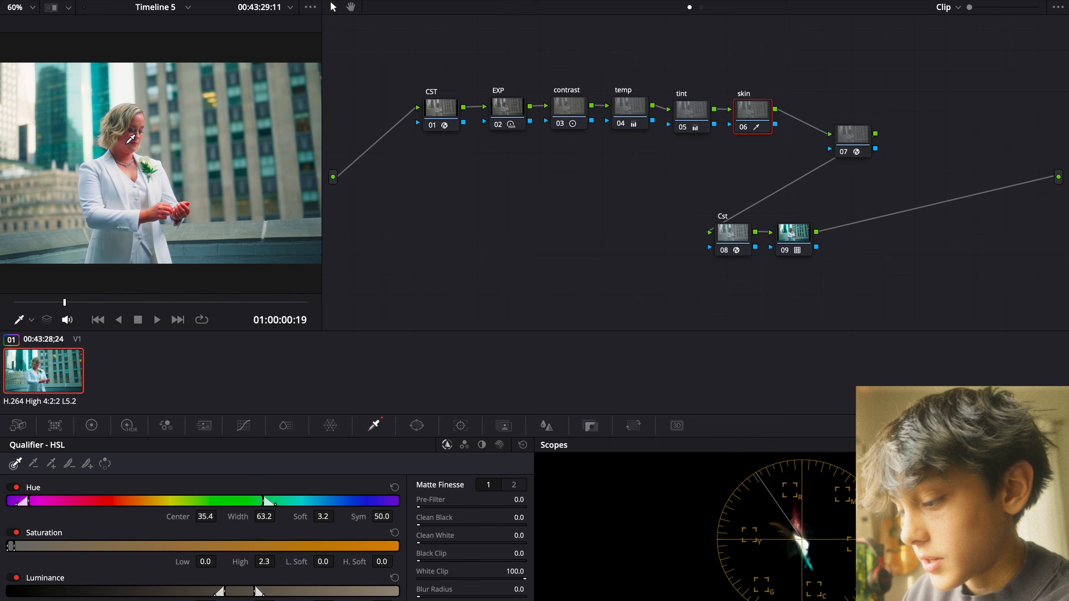
{"action": "key", "text": "shift+h"}
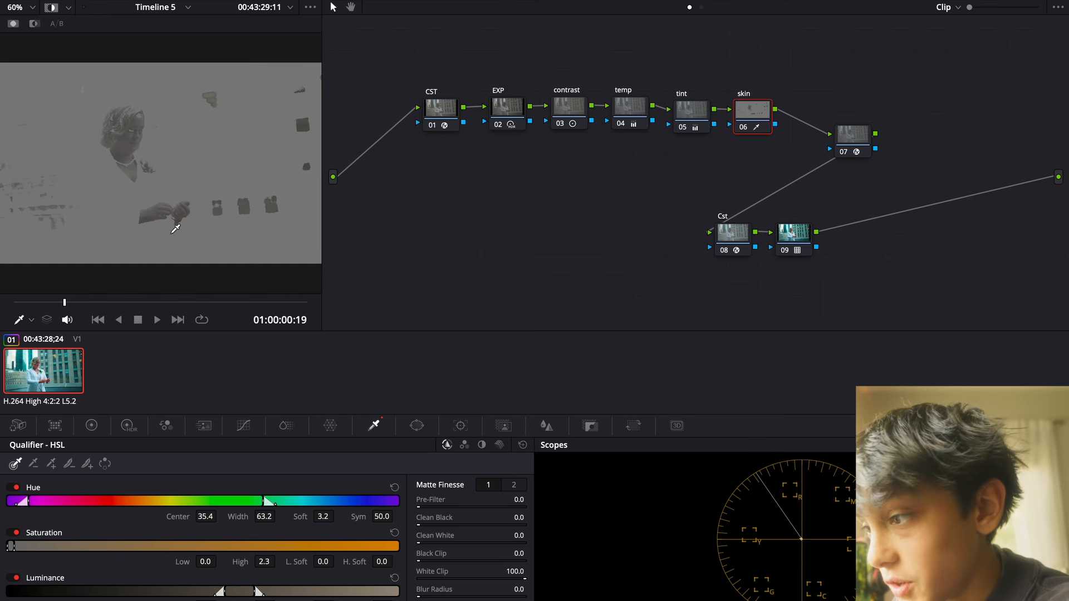
{"action": "left_click_drag", "start_coordinate": [240, 592], "coordinate": [227, 592]}
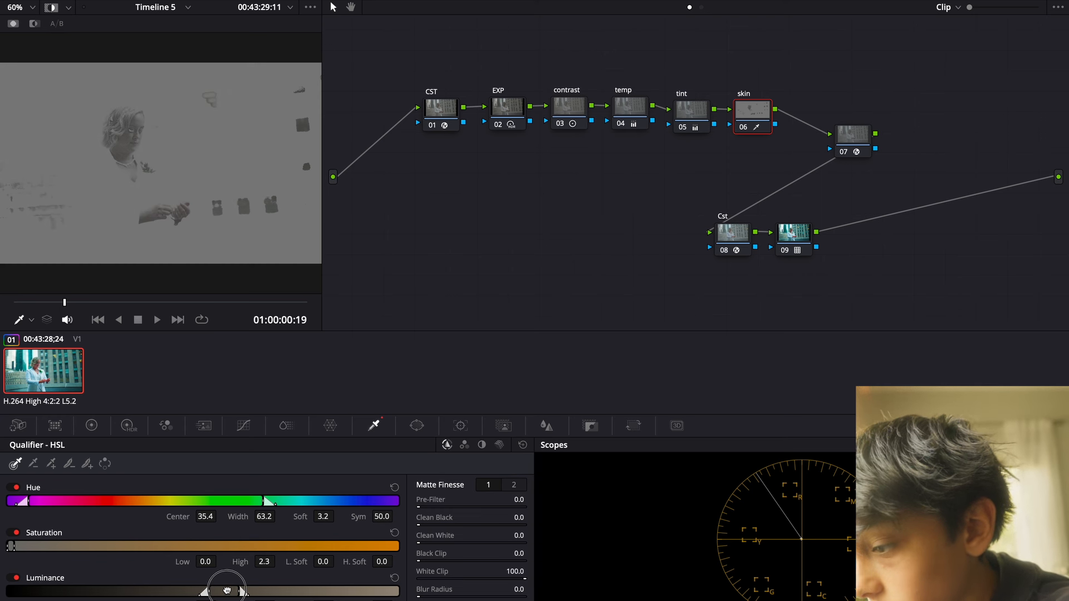
{"action": "key", "text": "shift+h"}
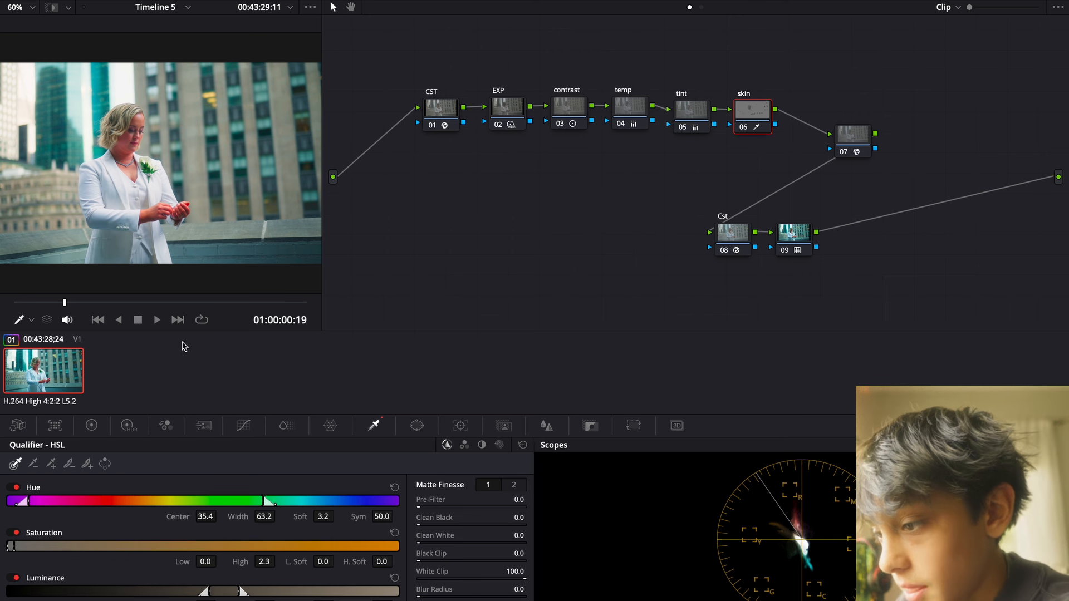
{"action": "left_click", "coordinate": [91, 425]}
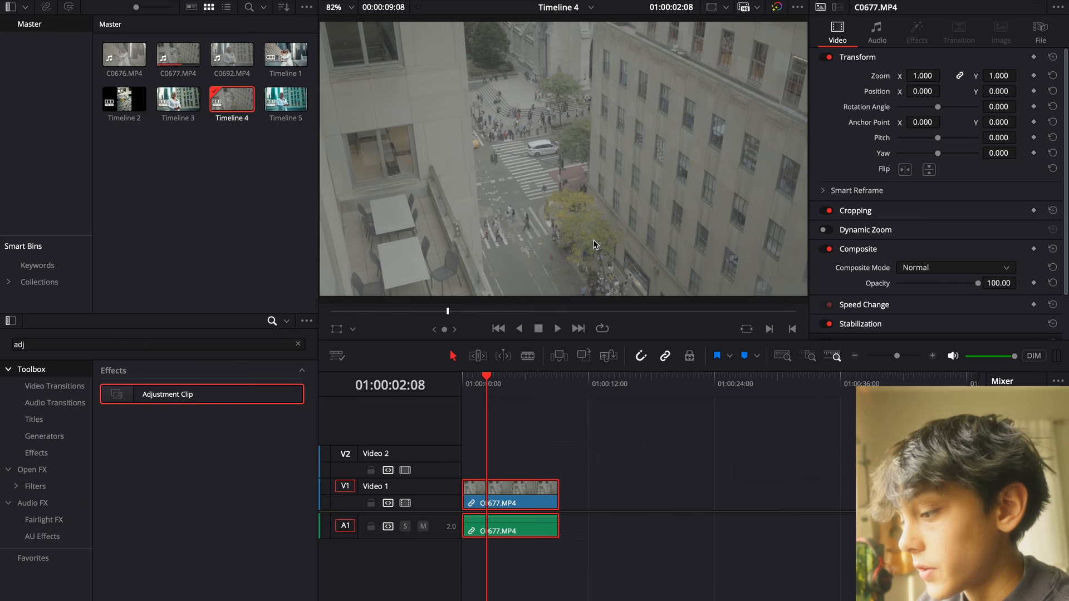
Open the Timeline 4 street clip for color grading and apply the Color Space Transform effect to its first node
{"action": "key", "text": "shift+6"}
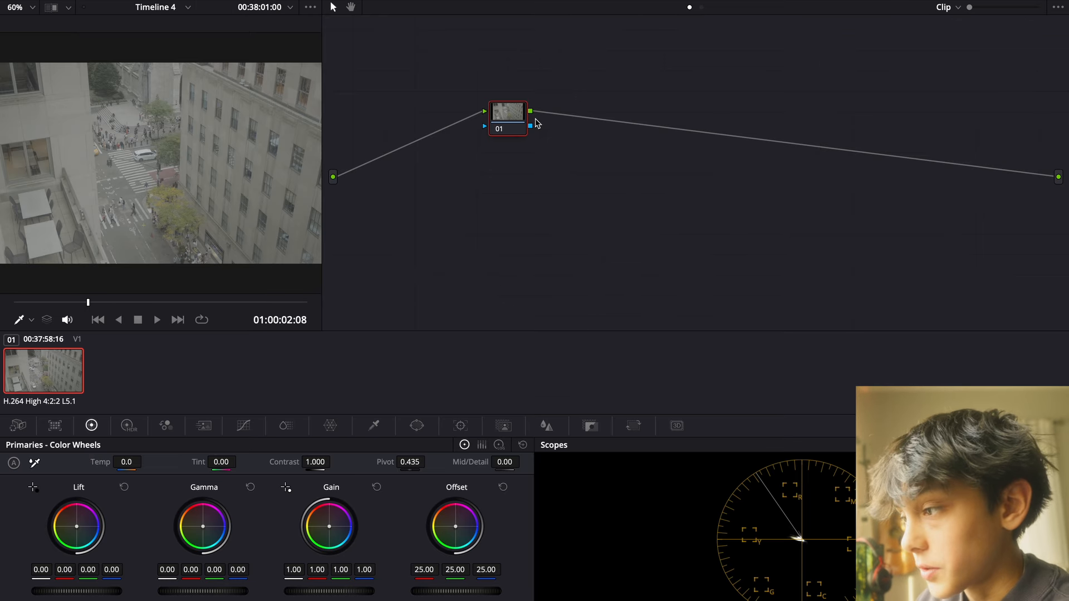
{"action": "left_click_drag", "start_coordinate": [507, 118], "coordinate": [475, 118]}
{"action": "left_click", "coordinate": [950, 1]}
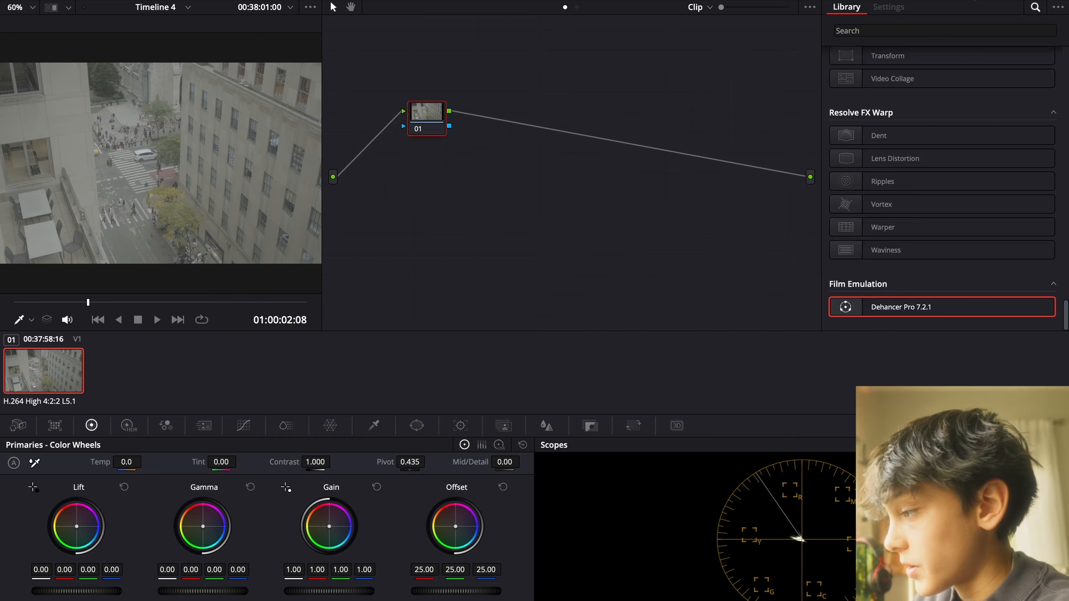
{"action": "scroll", "coordinate": [905, 300], "scroll_direction": "up", "scroll_amount": 15}
{"action": "scroll", "coordinate": [913, 167], "scroll_direction": "up", "scroll_amount": 10}
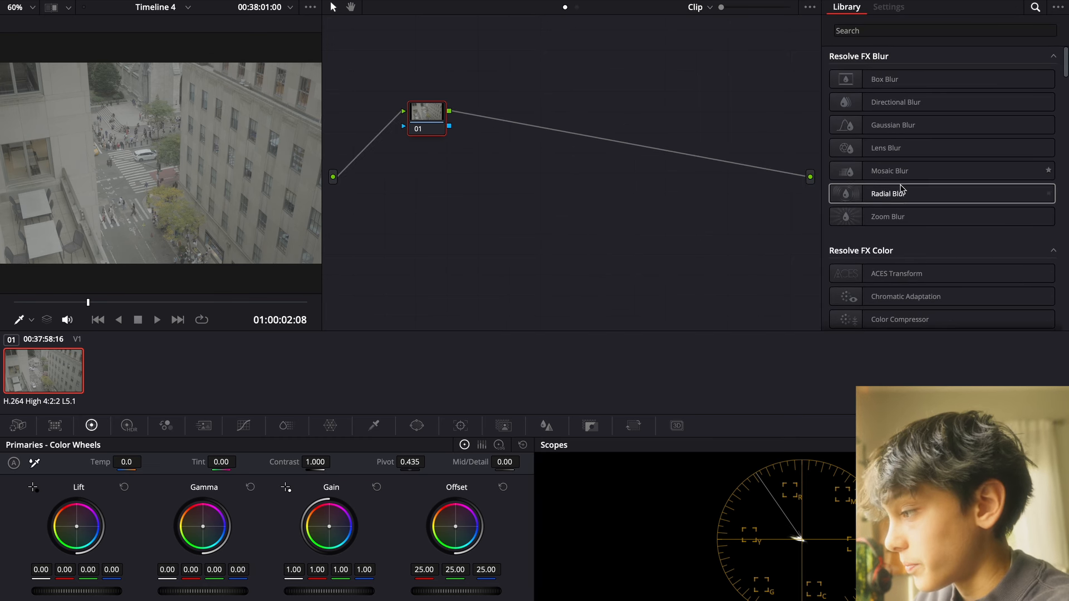
{"action": "scroll", "coordinate": [913, 267], "scroll_direction": "down", "scroll_amount": 2}
{"action": "left_click_drag", "start_coordinate": [905, 289], "coordinate": [427, 118]}
{"action": "left_click", "coordinate": [958, 93]}
{"action": "scroll", "coordinate": [946, 168], "scroll_direction": "down", "scroll_amount": 3}
{"action": "left_click", "coordinate": [947, 195]}
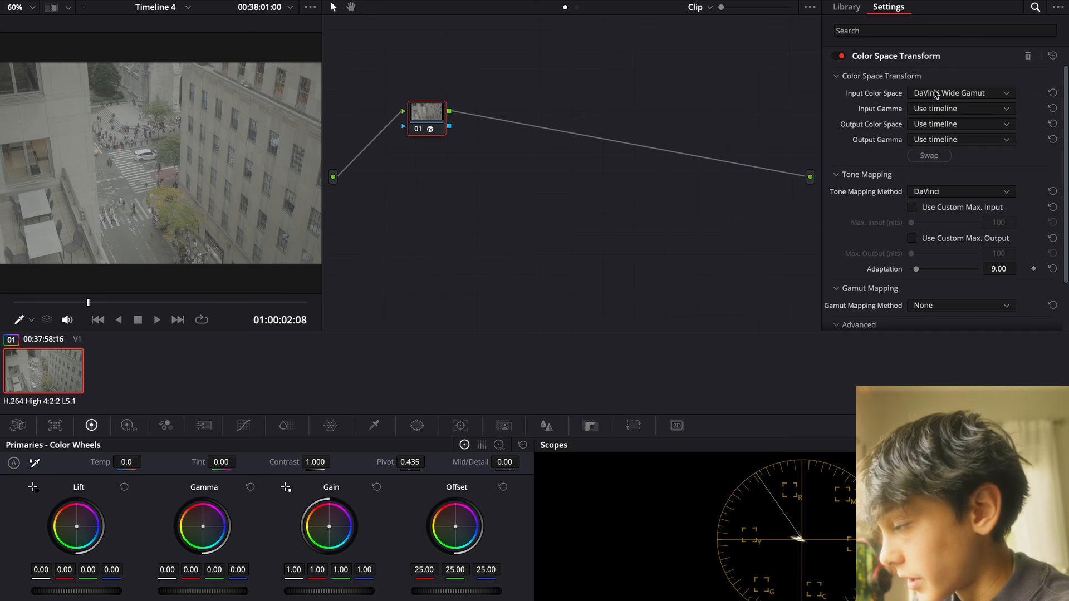
Set the first node's input color space to Sony S-Gamut3.Cine and input gamma to Sony S-Log3
{"action": "left_click", "coordinate": [935, 96]}
{"action": "scroll", "coordinate": [941, 167], "scroll_direction": "down", "scroll_amount": 3}
{"action": "left_click", "coordinate": [947, 194]}
{"action": "left_click", "coordinate": [947, 108]}
{"action": "scroll", "coordinate": [945, 184], "scroll_direction": "down", "scroll_amount": 10}
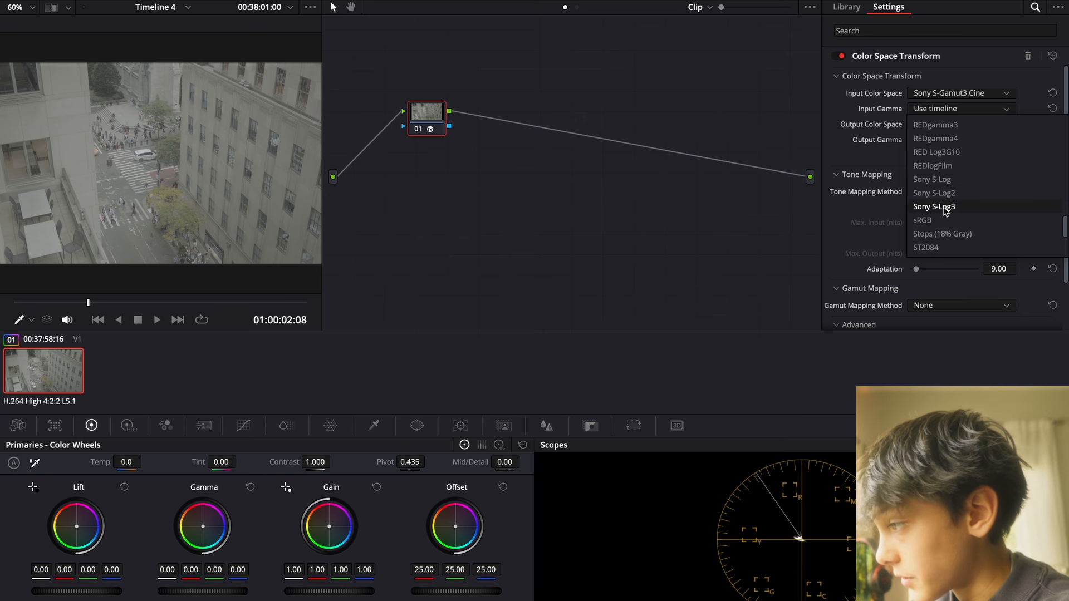
{"action": "left_click", "coordinate": [944, 207]}
Set the first node's output color space to DaVinci Wide Gamut and output gamma to DaVinci Intermediate
{"action": "left_click", "coordinate": [947, 123]}
{"action": "scroll", "coordinate": [946, 195], "scroll_direction": "down", "scroll_amount": 3}
{"action": "left_click", "coordinate": [945, 153]}
{"action": "left_click", "coordinate": [943, 139]}
{"action": "scroll", "coordinate": [953, 234], "scroll_direction": "down", "scroll_amount": 5}
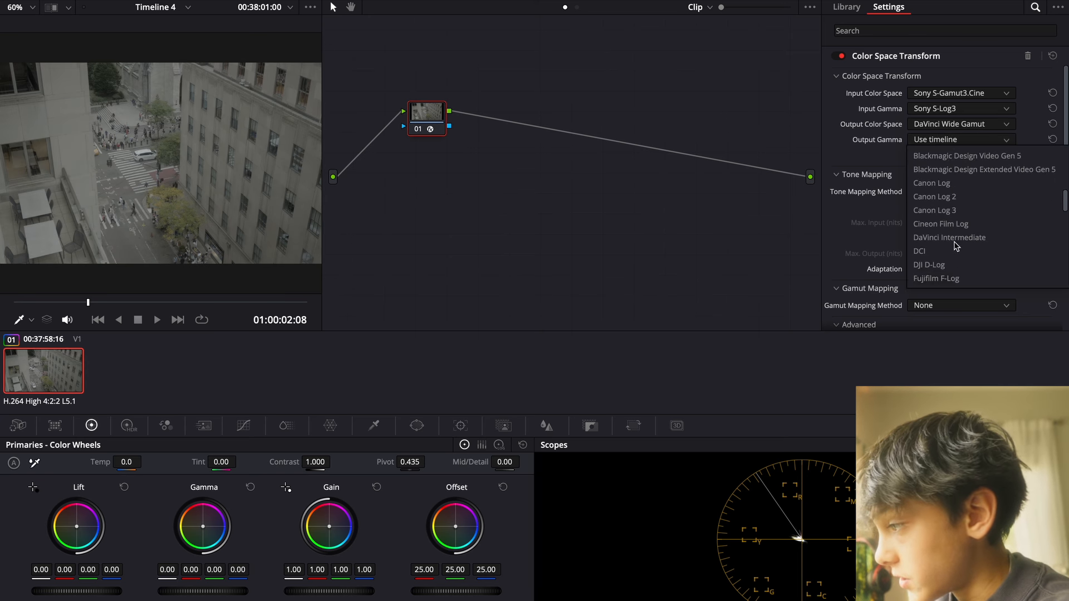
{"action": "left_click", "coordinate": [952, 238]}
Add a serial node near the end of the graph and apply a Color Space Transform to it
{"action": "key", "text": "alt+s"}
{"action": "left_click_drag", "start_coordinate": [485, 114], "coordinate": [694, 118]}
{"action": "left_click_drag", "start_coordinate": [895, 291], "coordinate": [692, 129]}
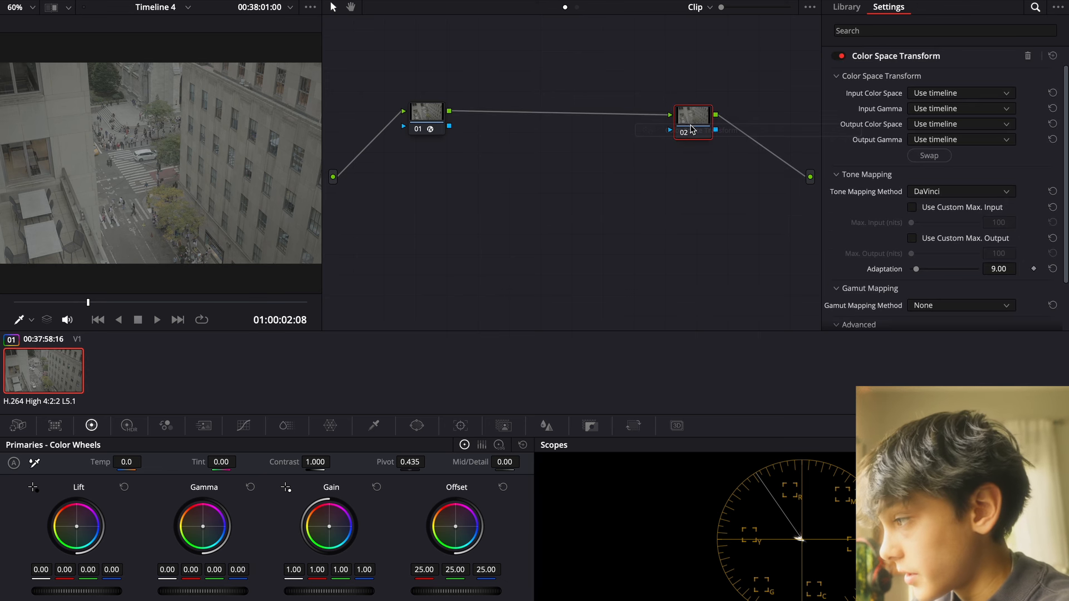
Set the second node's input color space to DaVinci Wide Gamut and input gamma to DaVinci Intermediate
{"action": "left_click", "coordinate": [941, 93]}
{"action": "scroll", "coordinate": [947, 167], "scroll_direction": "down", "scroll_amount": 3}
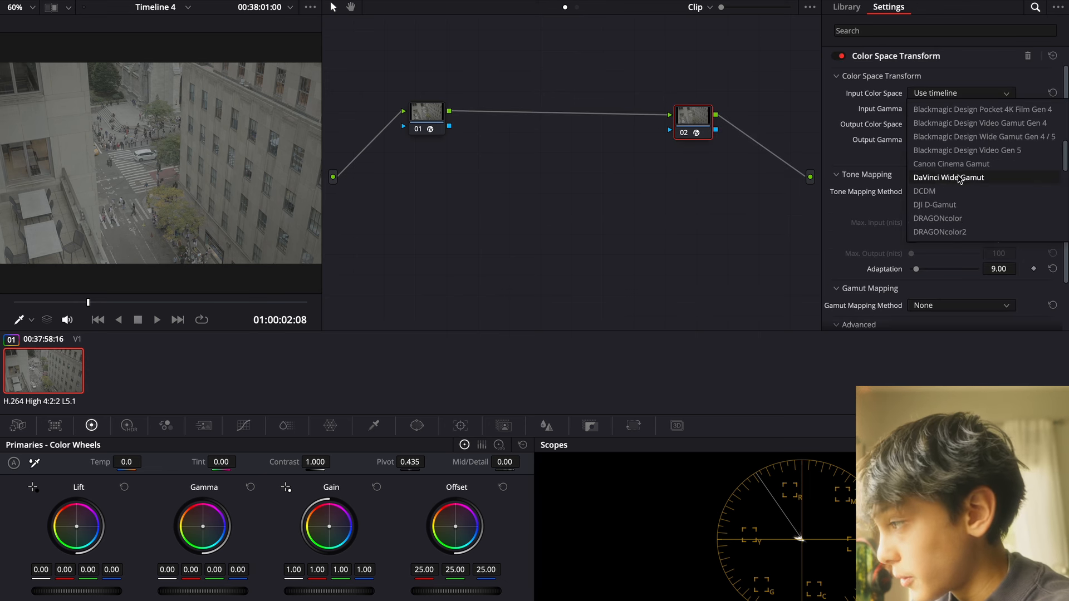
{"action": "left_click", "coordinate": [947, 177]}
{"action": "left_click", "coordinate": [935, 109]}
{"action": "scroll", "coordinate": [947, 184], "scroll_direction": "down", "scroll_amount": 5}
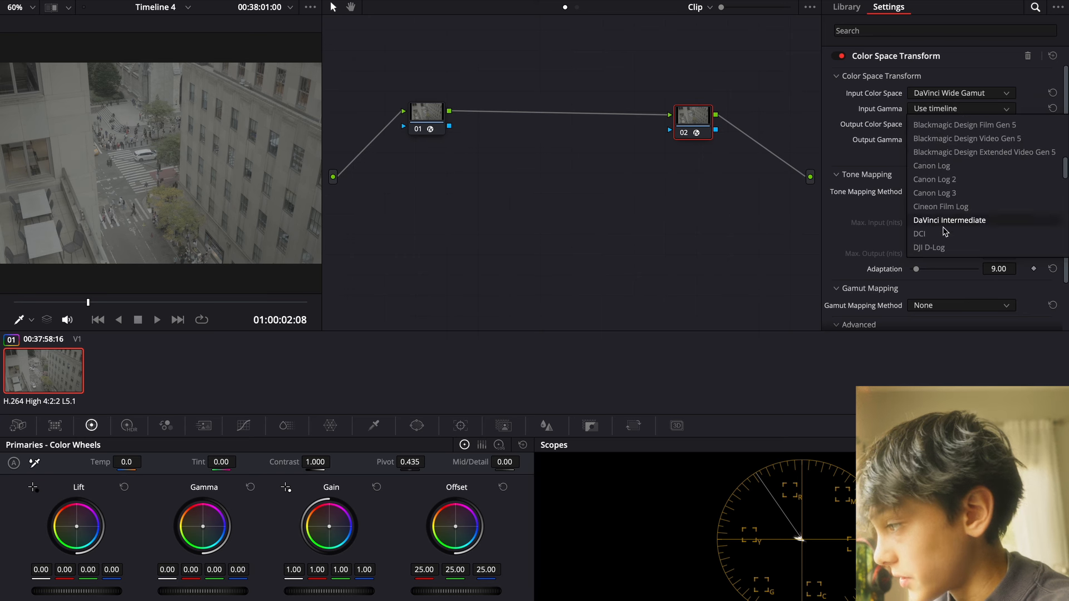
{"action": "left_click", "coordinate": [941, 228]}
Set the second node's output color space to Rec.709 and output gamma to Gamma 2.4
{"action": "left_click", "coordinate": [947, 124]}
{"action": "scroll", "coordinate": [952, 220], "scroll_direction": "down", "scroll_amount": 5}
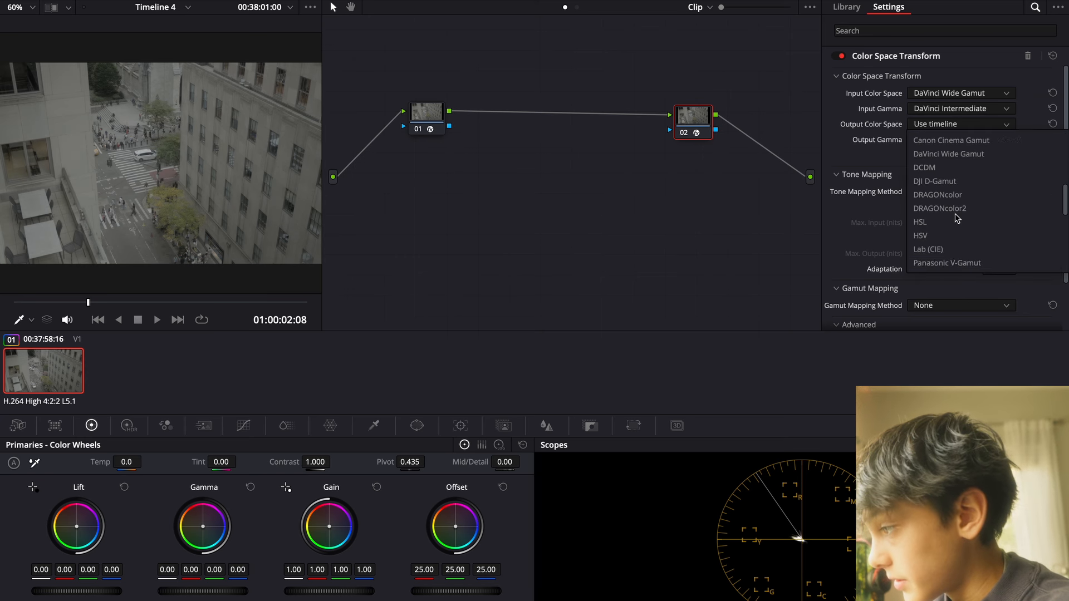
{"action": "left_click", "coordinate": [931, 248]}
{"action": "left_click", "coordinate": [946, 139]}
{"action": "scroll", "coordinate": [948, 212], "scroll_direction": "down", "scroll_amount": 3}
{"action": "scroll", "coordinate": [948, 212], "scroll_direction": "down", "scroll_amount": 5}
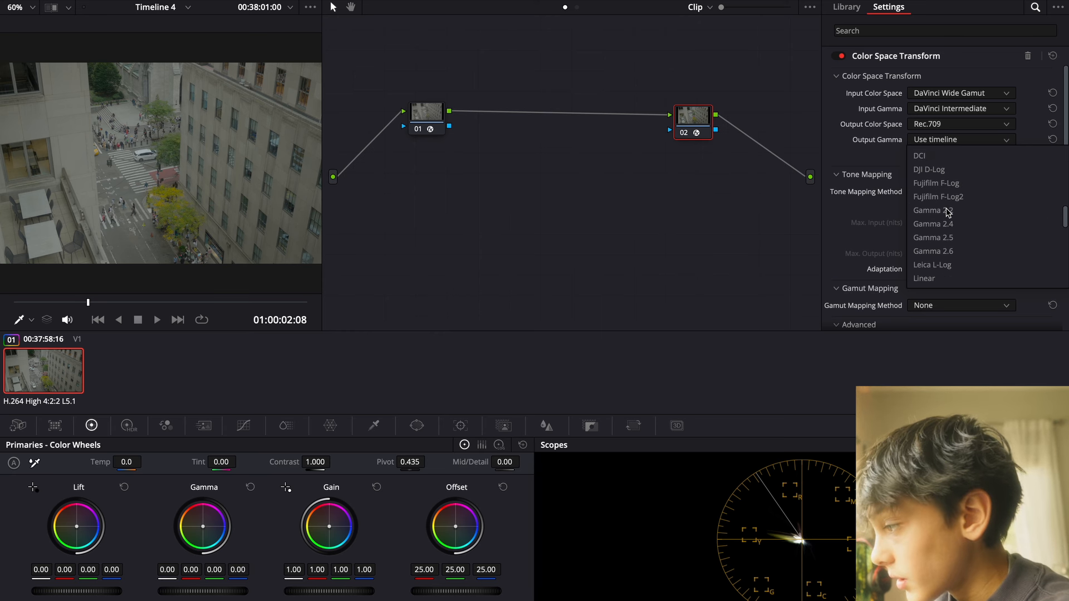
{"action": "left_click", "coordinate": [936, 183]}
Insert a serial node labelled look before the output transform and apply the Jonny_Flix LUT_1.C0677 LUT to it
{"action": "left_click", "coordinate": [431, 128]}
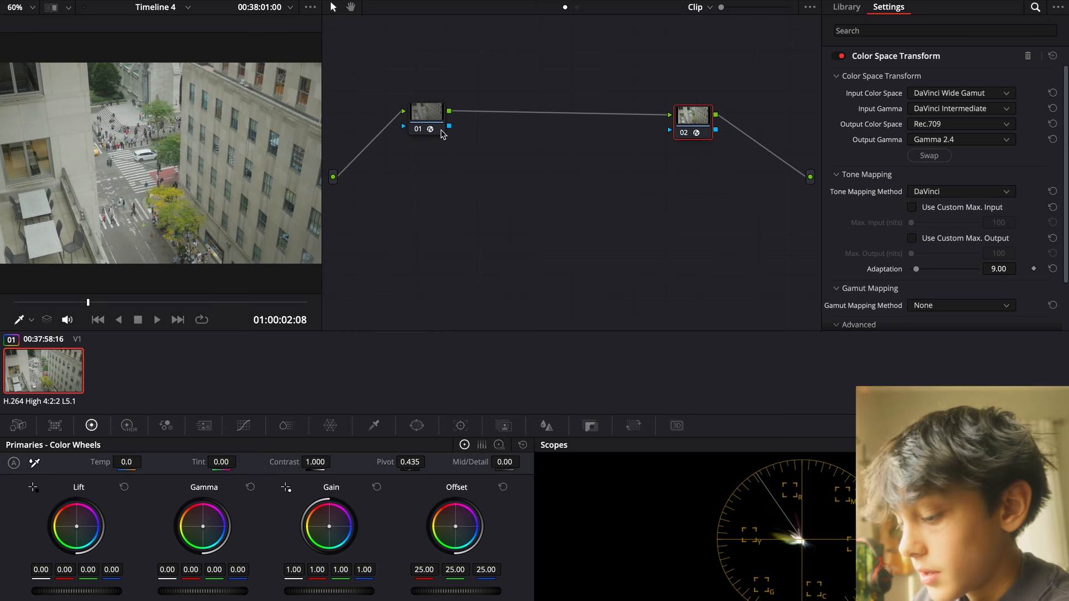
{"action": "key", "text": "alt+s"}
{"action": "left_click_drag", "start_coordinate": [490, 117], "coordinate": [625, 118]}
{"action": "right_click", "coordinate": [625, 118]}
{"action": "left_click", "coordinate": [655, 141]}
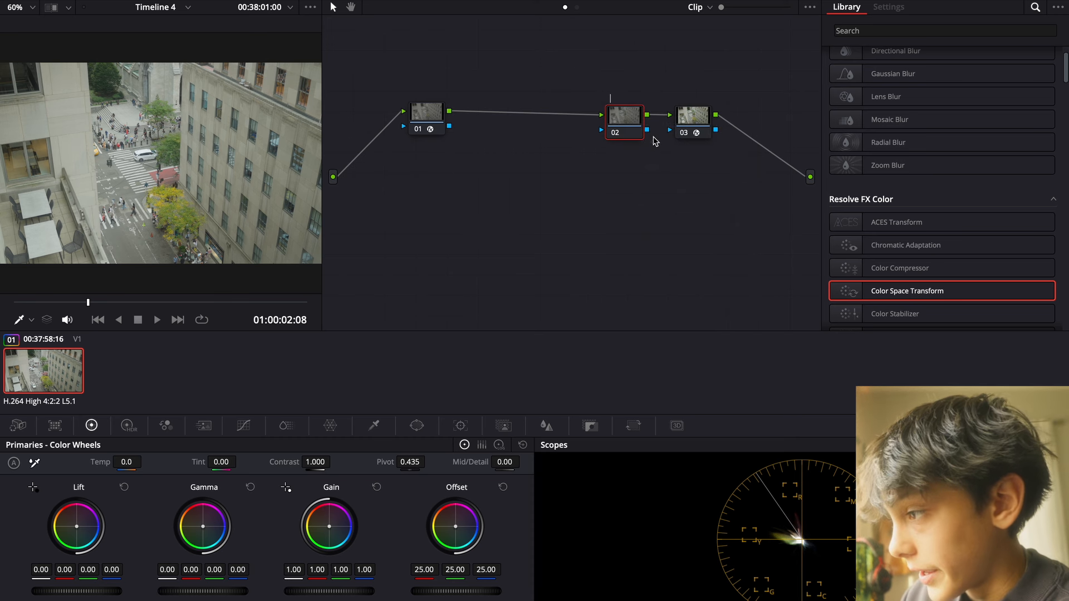
{"action": "type", "text": "look"}
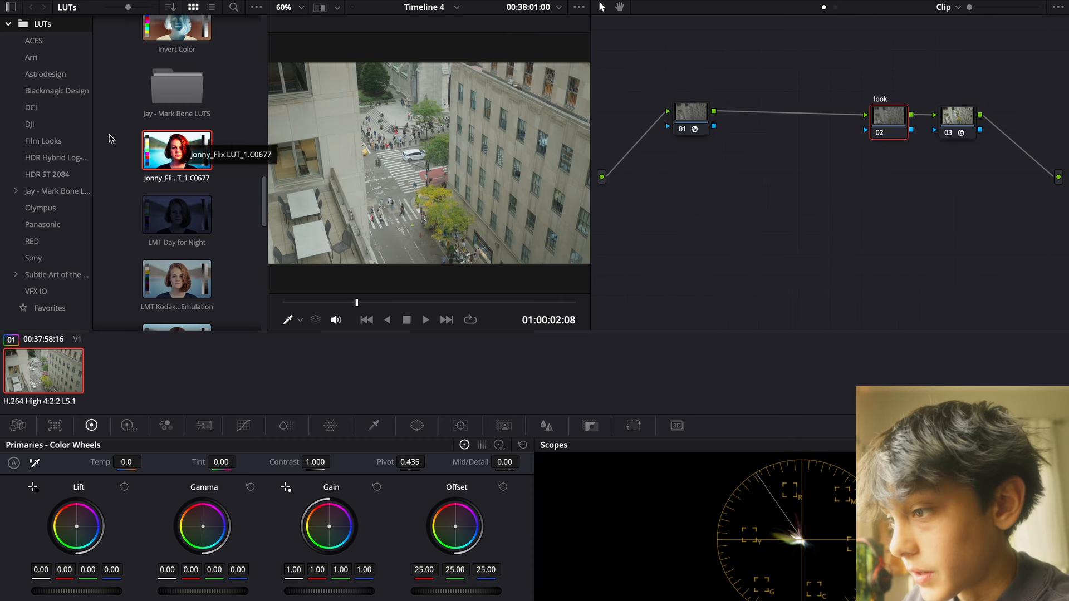
{"action": "left_click_drag", "start_coordinate": [166, 157], "coordinate": [905, 129]}
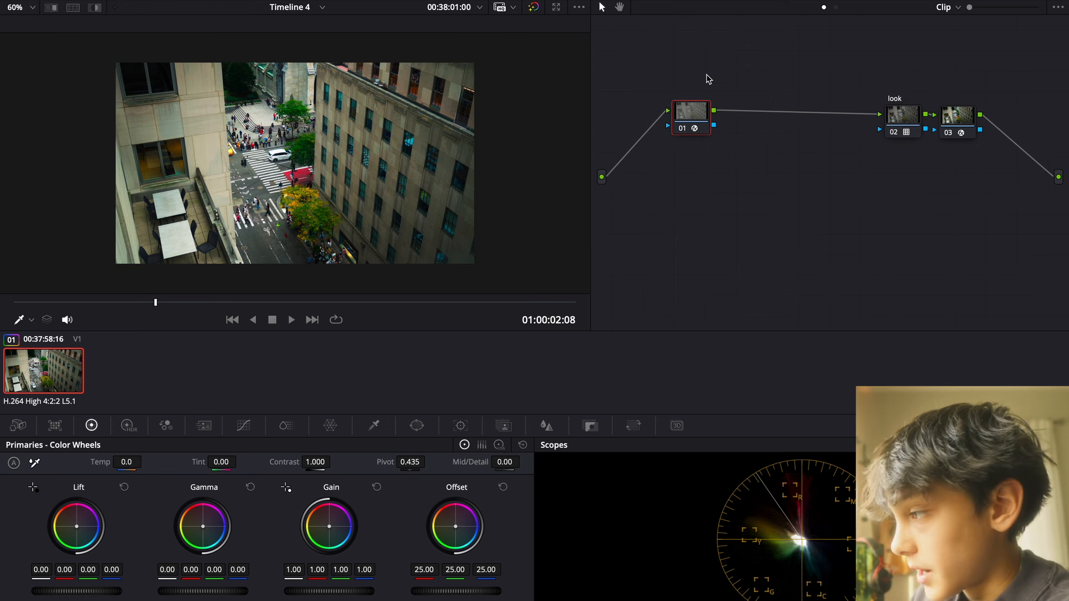
Spread the first node and the look and output transform pair apart and widen the node graph area
{"action": "left_click_drag", "start_coordinate": [867, 71], "coordinate": [1025, 158]}
{"action": "left_click_drag", "start_coordinate": [942, 120], "coordinate": [991, 64]}
{"action": "left_click_drag", "start_coordinate": [709, 108], "coordinate": [673, 64]}
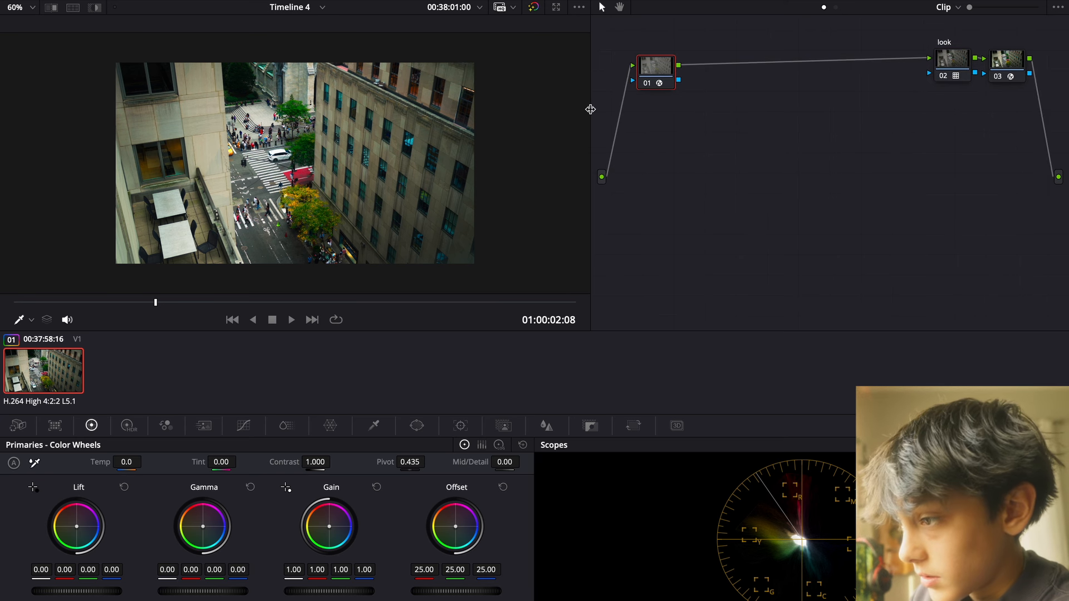
{"action": "left_click_drag", "start_coordinate": [591, 109], "coordinate": [6, 107]}
Add five serial nodes after the first transform node and arrange them in a row ahead of the look node
{"action": "key", "text": "alt+s"}
{"action": "key", "text": "alt+s"}
{"action": "key", "text": "alt+s"}
{"action": "key", "text": "alt+s"}
{"action": "key", "text": "alt+s"}
{"action": "left_click_drag", "start_coordinate": [724, 20], "coordinate": [839, 75]}
{"action": "left_click_drag", "start_coordinate": [745, 60], "coordinate": [903, 188]}
{"action": "left_click", "coordinate": [729, 102]}
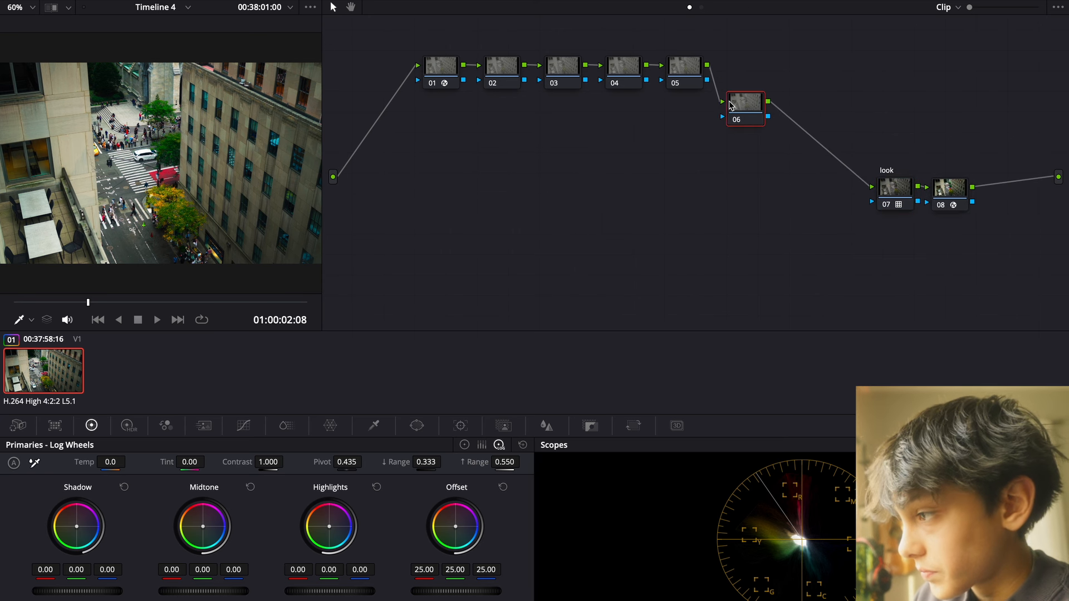
{"action": "left_click_drag", "start_coordinate": [730, 105], "coordinate": [732, 74]}
Label node 02 as exp and node 03 as contrast
{"action": "right_click", "coordinate": [490, 71]}
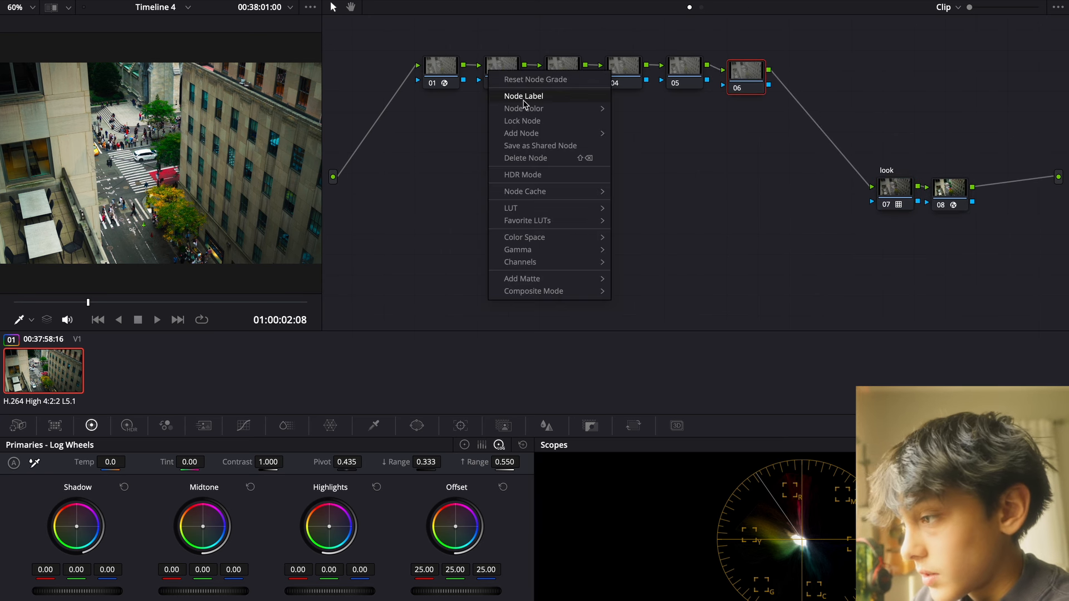
{"action": "left_click", "coordinate": [524, 98]}
{"action": "type", "text": "ex"}
{"action": "left_click", "coordinate": [568, 69]}
{"action": "right_click", "coordinate": [571, 69]}
{"action": "left_click", "coordinate": [592, 93]}
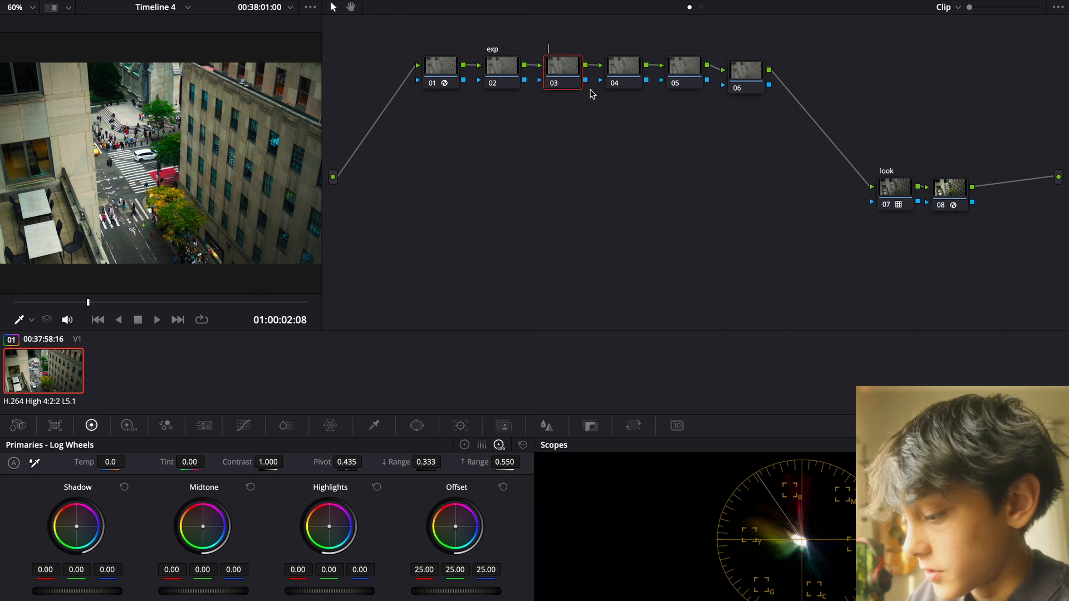
{"action": "type", "text": "contrast"}
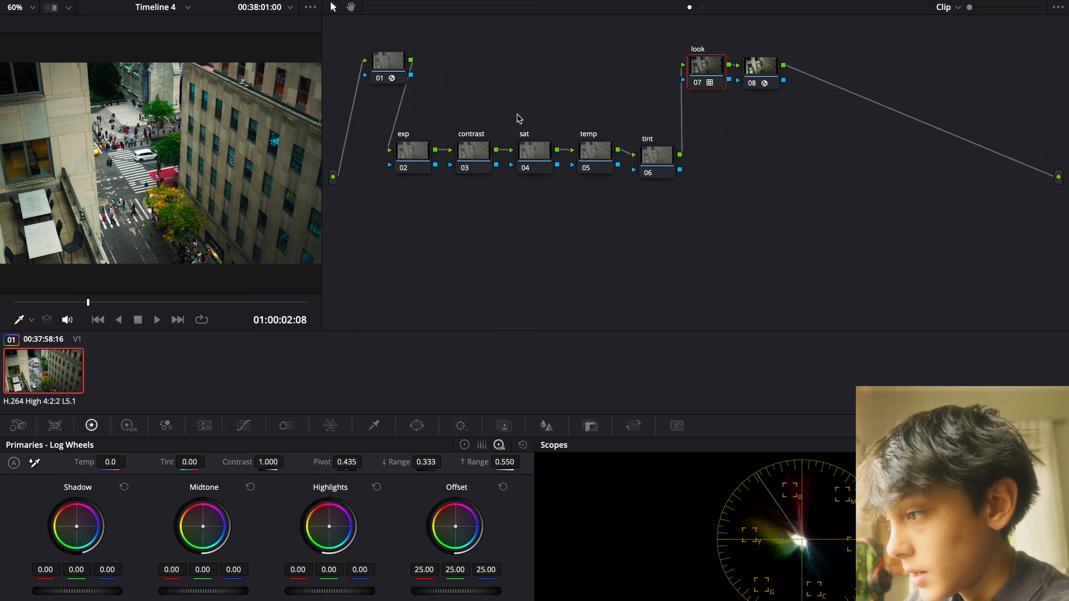
Raise the exp node's global exposure to 0.36 with the HDR color wheels
{"action": "left_click", "coordinate": [421, 148]}
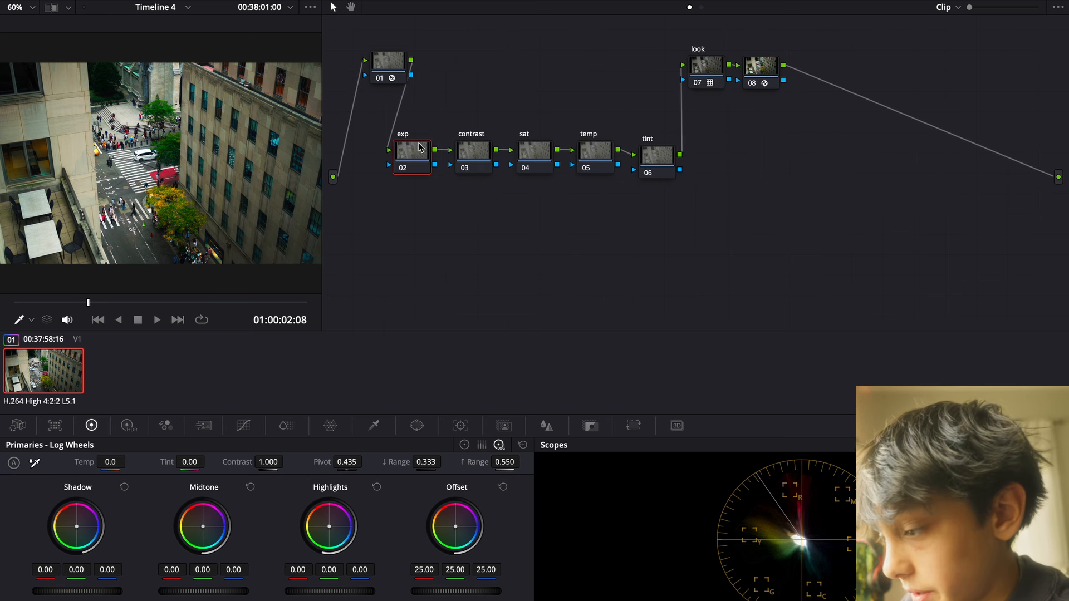
{"action": "left_click_drag", "start_coordinate": [446, 596], "coordinate": [525, 583]}
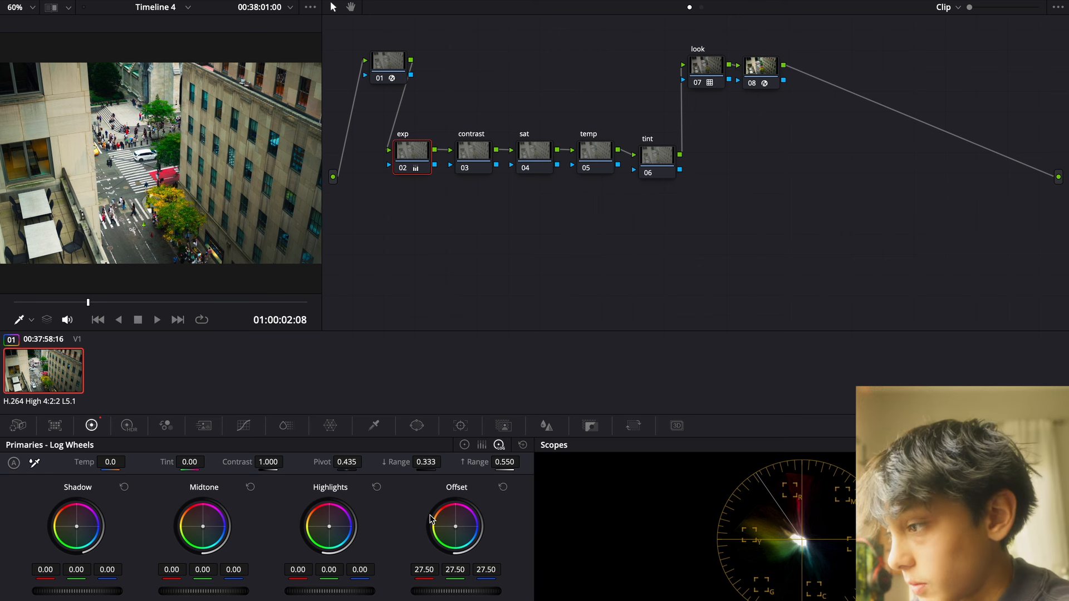
{"action": "key", "text": "ctrl+z"}
{"action": "left_click", "coordinate": [127, 426]}
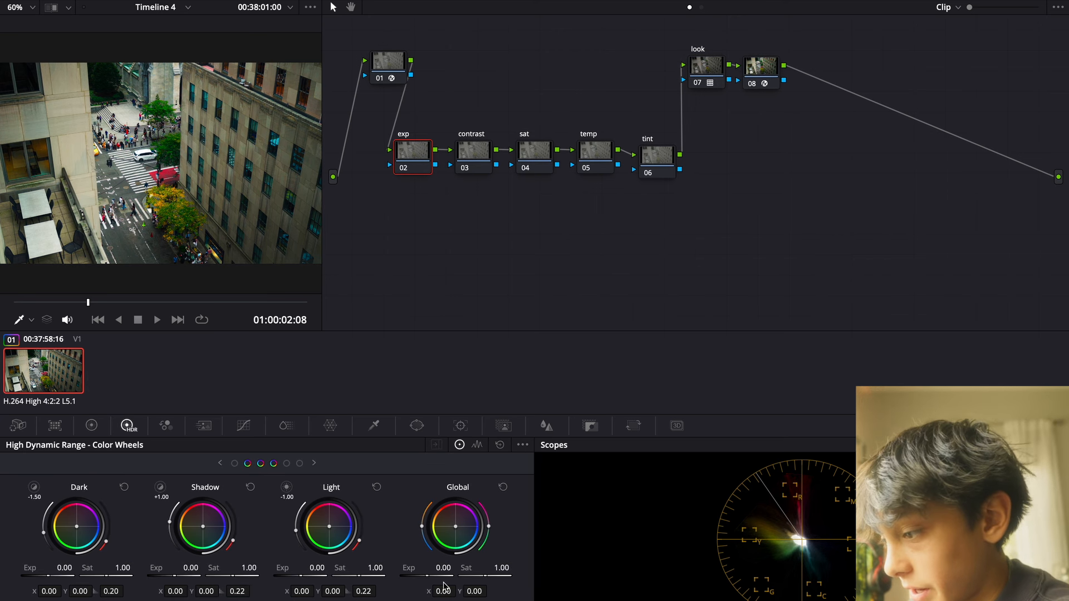
{"action": "left_click_drag", "start_coordinate": [420, 576], "coordinate": [513, 582]}
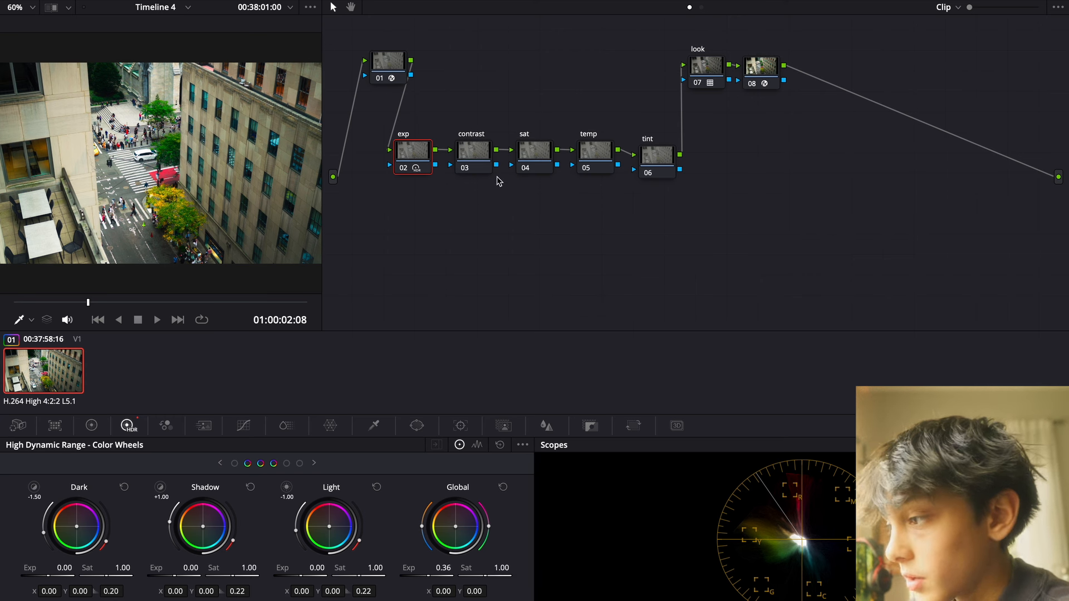
Lower the contrast node's contrast to 0.826
{"action": "left_click", "coordinate": [474, 156]}
{"action": "left_click", "coordinate": [90, 426]}
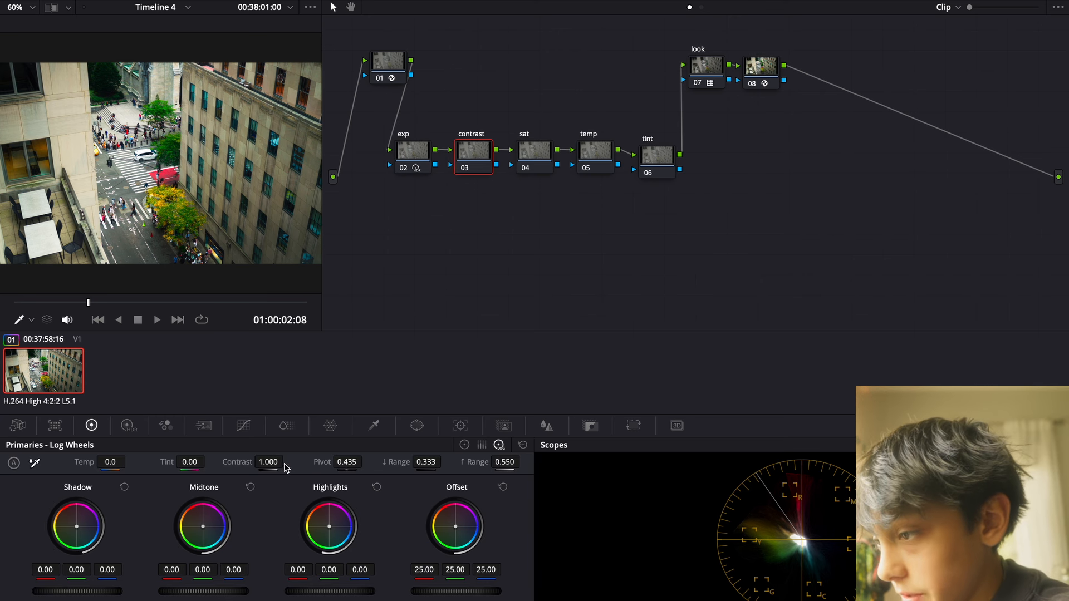
{"action": "left_click_drag", "start_coordinate": [270, 461], "coordinate": [217, 461]}
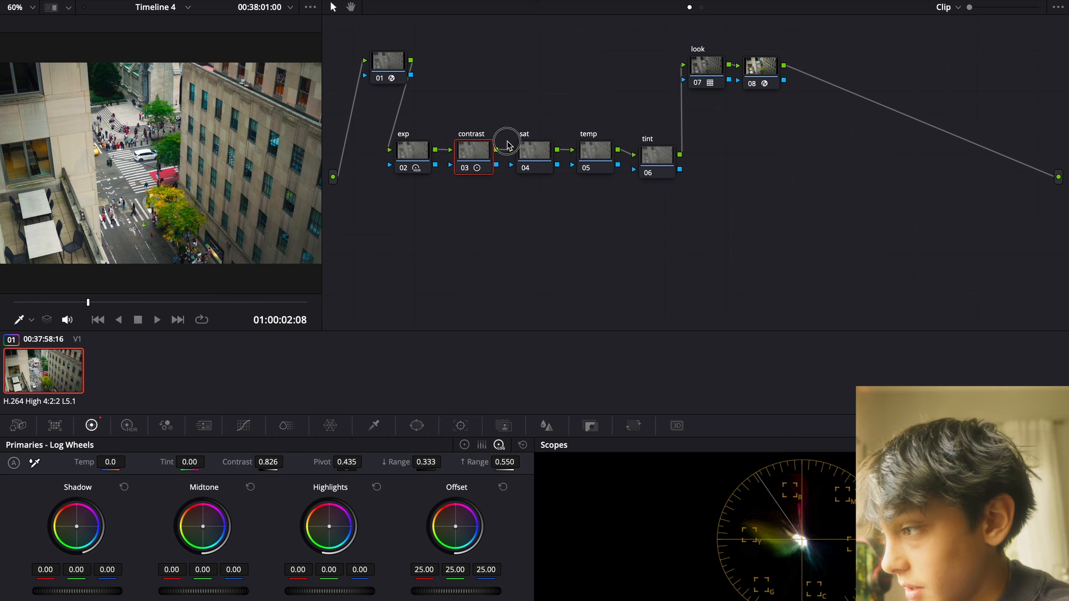
Increase the sat node's global saturation with the HDR color wheels
{"action": "left_click", "coordinate": [521, 168]}
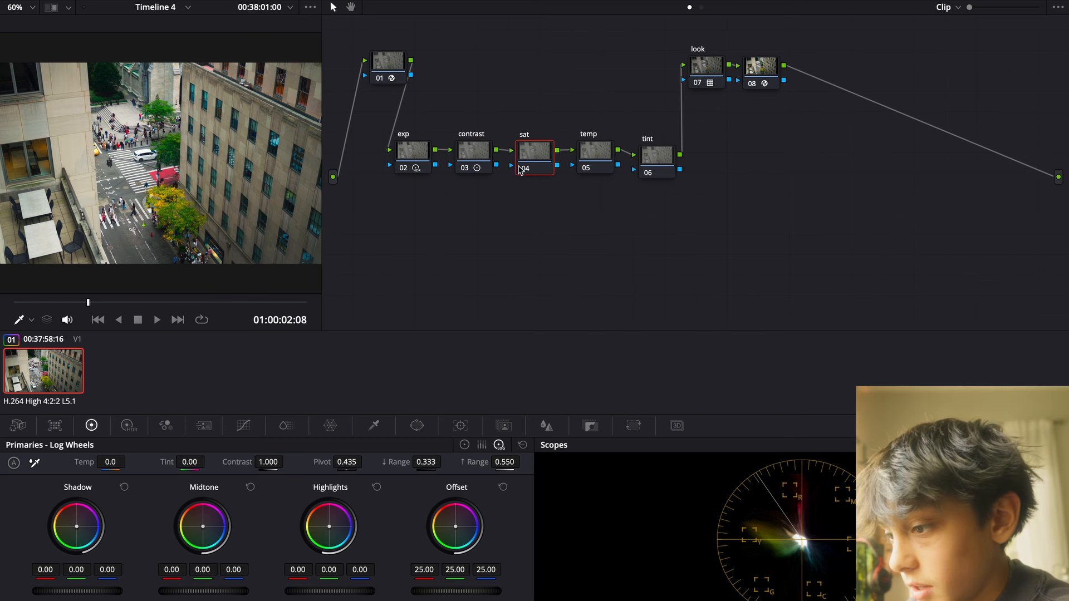
{"action": "left_click", "coordinate": [128, 426]}
{"action": "mouse_move", "coordinate": [477, 576]}
{"action": "left_mouse_down"}
{"action": "mouse_move", "coordinate": [592, 573]}
{"action": "mouse_move", "coordinate": [791, 537]}
{"action": "mouse_move", "coordinate": [918, 534]}
{"action": "mouse_move", "coordinate": [740, 504]}
{"action": "mouse_move", "coordinate": [504, 486]}
{"action": "mouse_move", "coordinate": [585, 489]}
{"action": "left_mouse_up"}
Set the temp node's temperature to -20.0
{"action": "left_click", "coordinate": [586, 167]}
{"action": "left_click", "coordinate": [589, 169]}
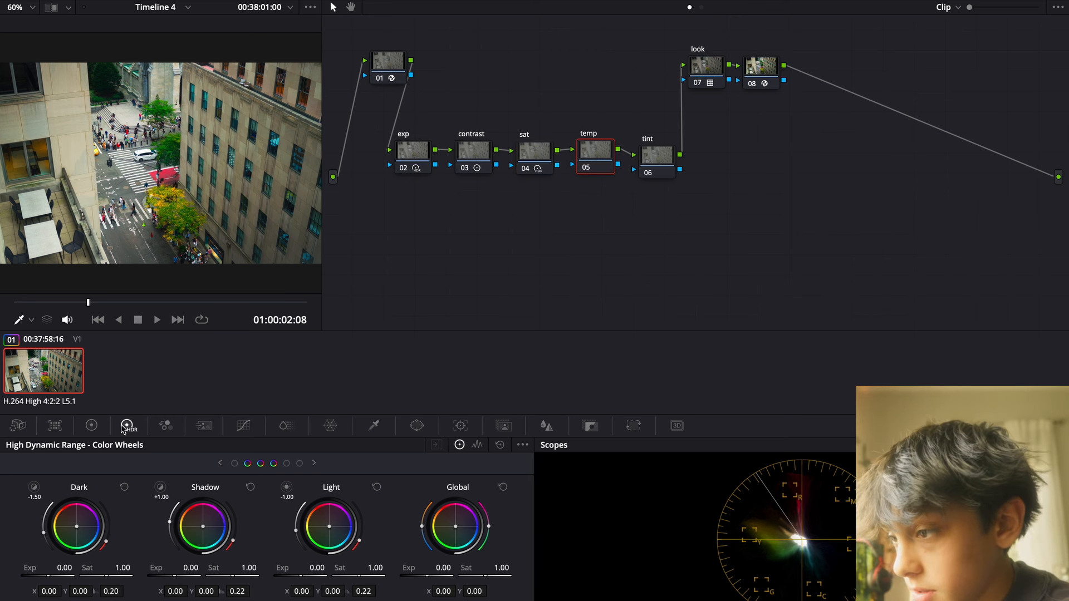
{"action": "left_click", "coordinate": [93, 426]}
{"action": "left_click_drag", "start_coordinate": [111, 463], "coordinate": [111, 463]}
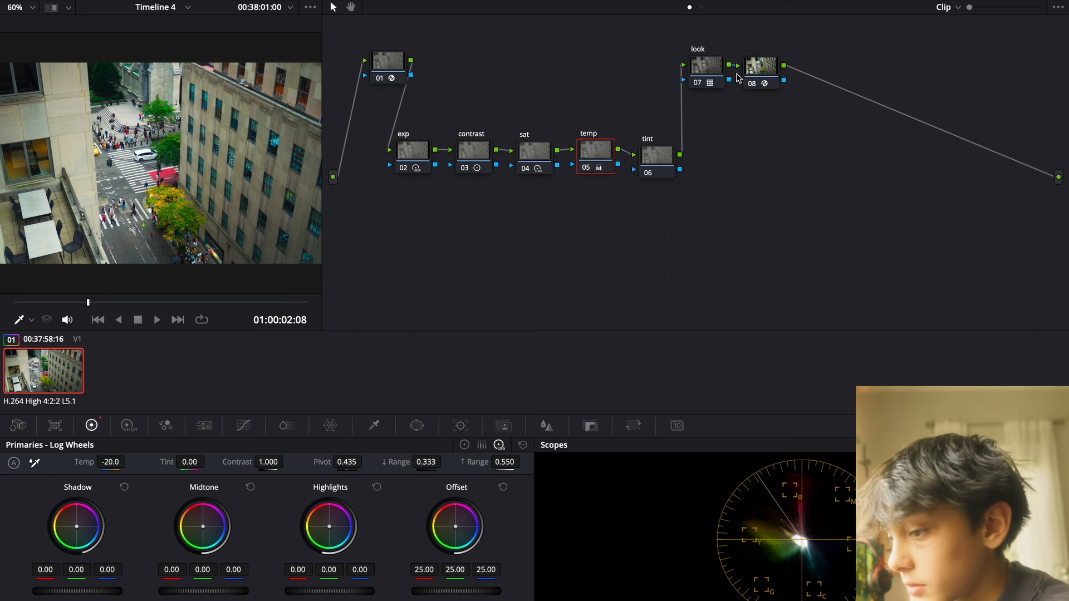
Set the temp node's temperature to 20.0 and the tint node's tint to 0.50
{"action": "left_click_drag", "start_coordinate": [111, 464], "coordinate": [112, 465]}
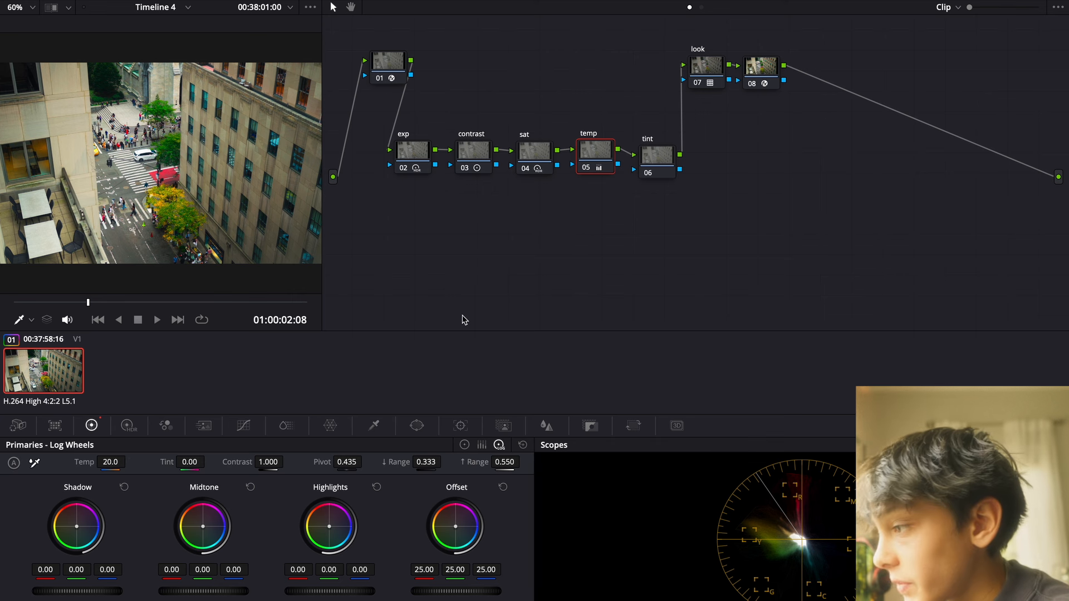
{"action": "left_click", "coordinate": [662, 151]}
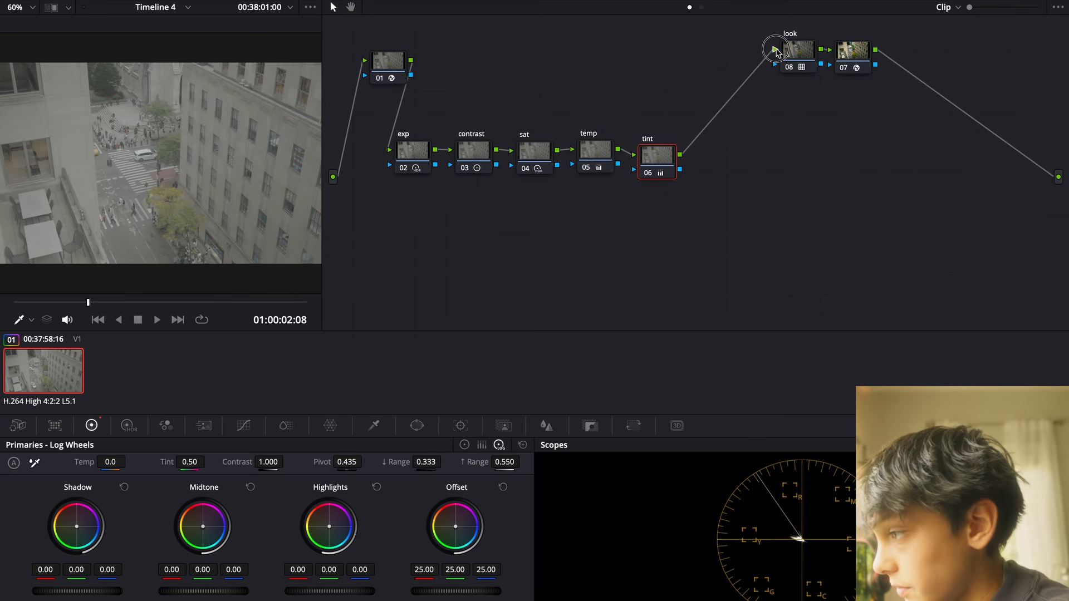
Make room before the look node, add a serial node after the tint node, and apply the Dehancer Pro effect to it
{"action": "left_click_drag", "start_coordinate": [770, 47], "coordinate": [775, 49]}
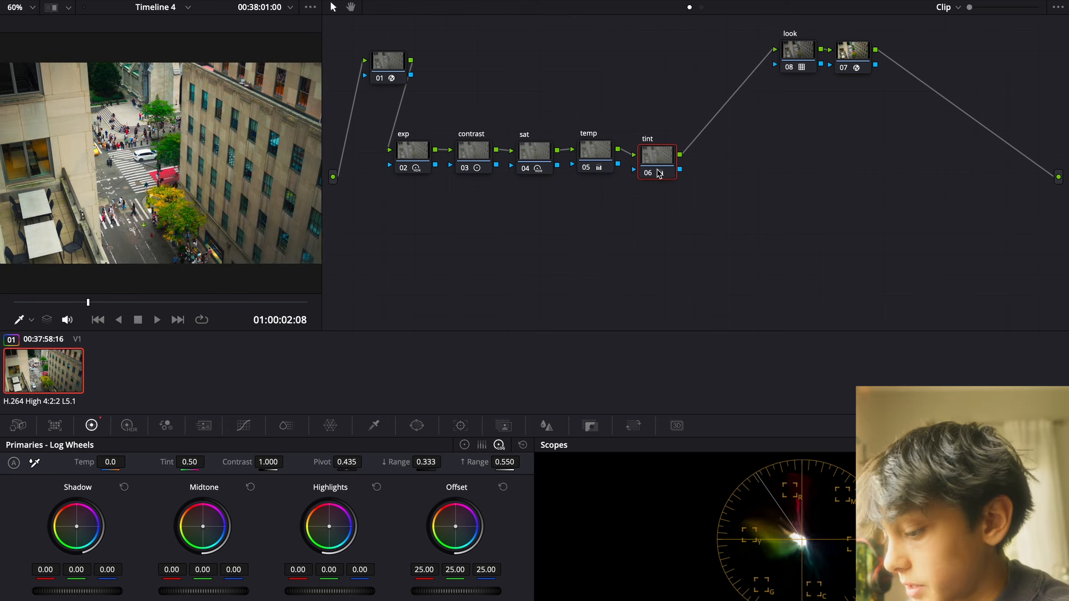
{"action": "key", "text": "alt+s"}
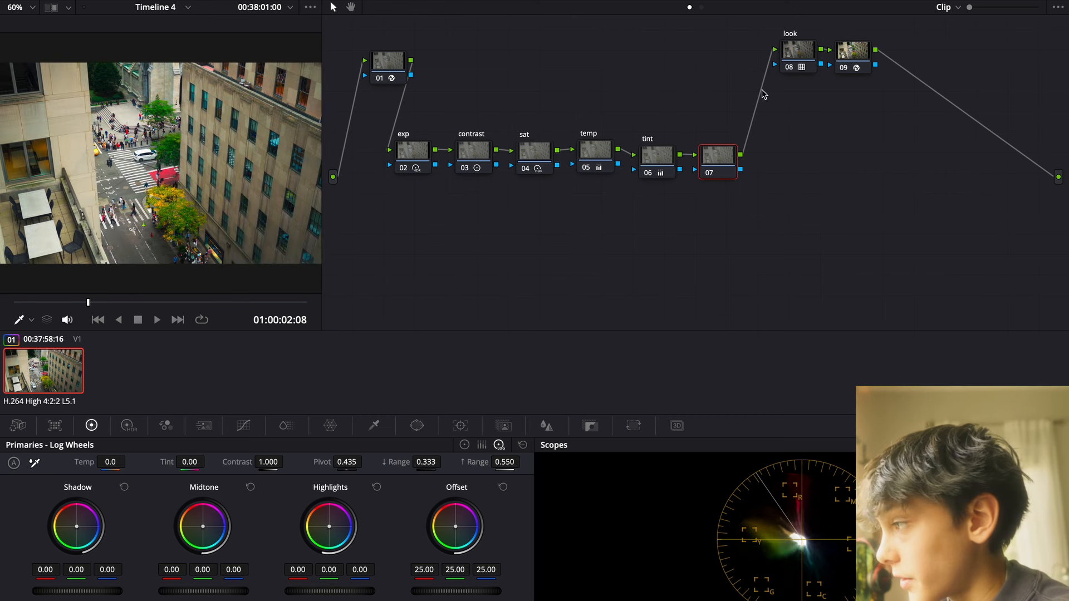
{"action": "left_click", "coordinate": [967, 4]}
{"action": "scroll", "coordinate": [858, 329], "scroll_direction": "down", "scroll_amount": 15}
{"action": "left_click", "coordinate": [882, 310]}
{"action": "left_click_drag", "start_coordinate": [881, 309], "coordinate": [668, 158]}
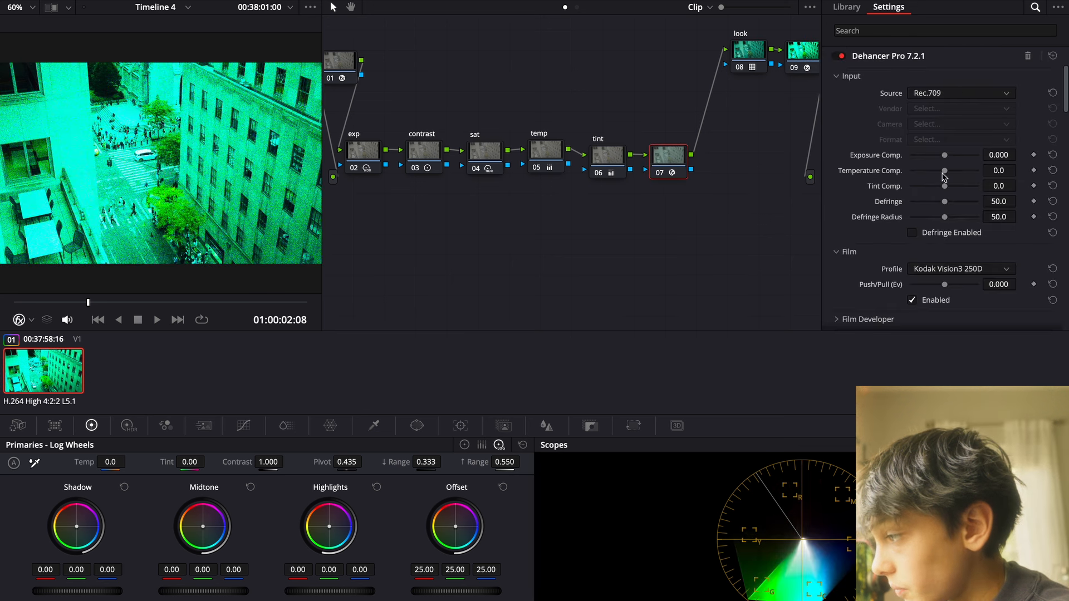
Disable all Dehancer Pro tools on node 07 and enable only Halation and Bloom
{"action": "scroll", "coordinate": [945, 177], "scroll_direction": "down", "scroll_amount": 20}
{"action": "left_click", "coordinate": [941, 318]}
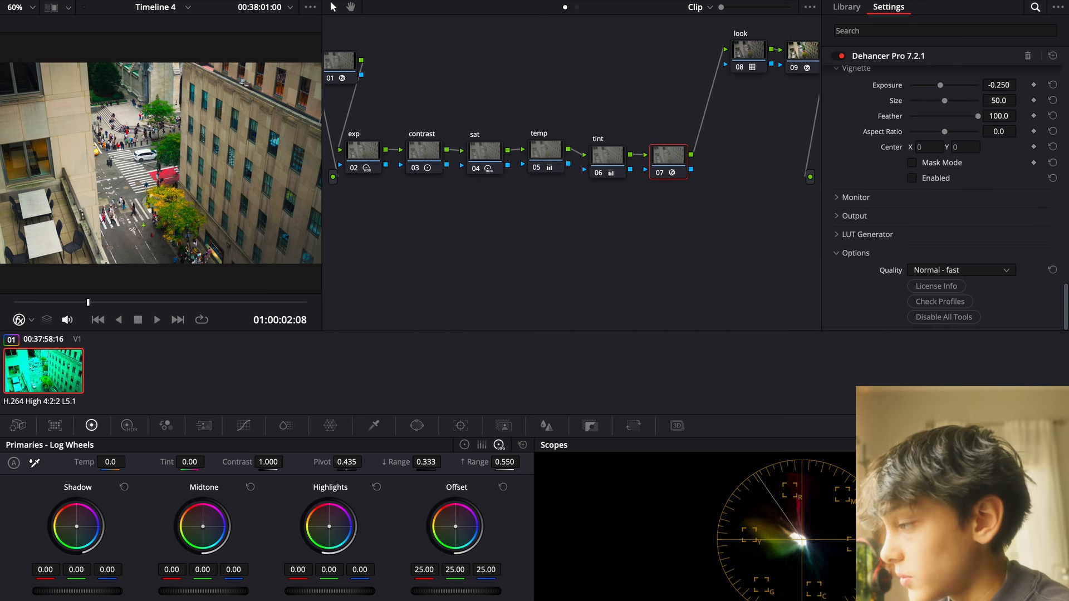
{"action": "scroll", "coordinate": [997, 177], "scroll_direction": "up", "scroll_amount": 10}
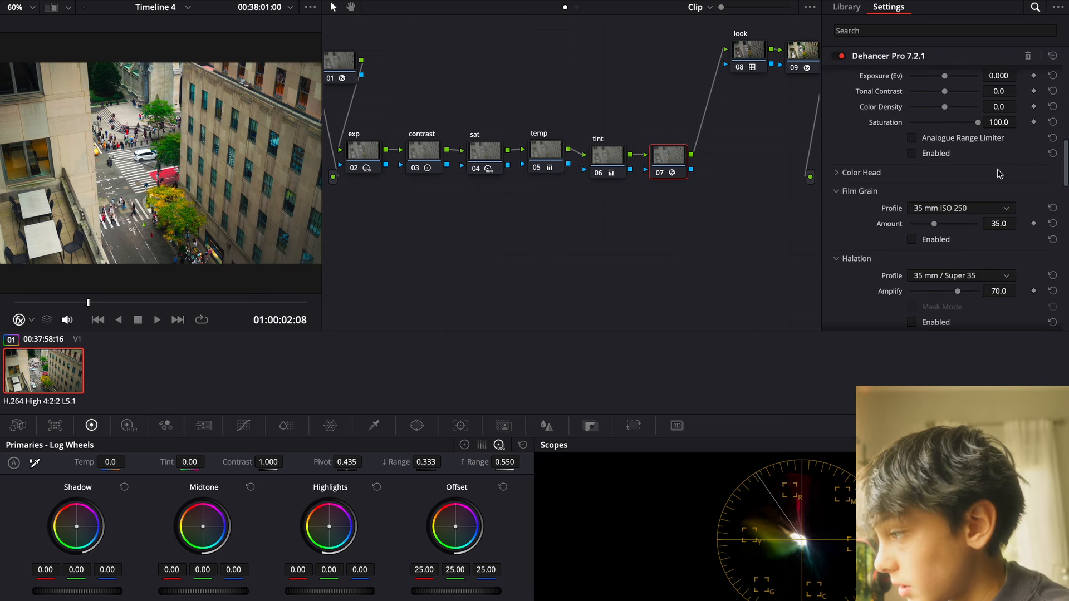
{"action": "scroll", "coordinate": [940, 255], "scroll_direction": "down", "scroll_amount": 2}
{"action": "left_click", "coordinate": [921, 211]}
{"action": "left_click", "coordinate": [912, 292]}
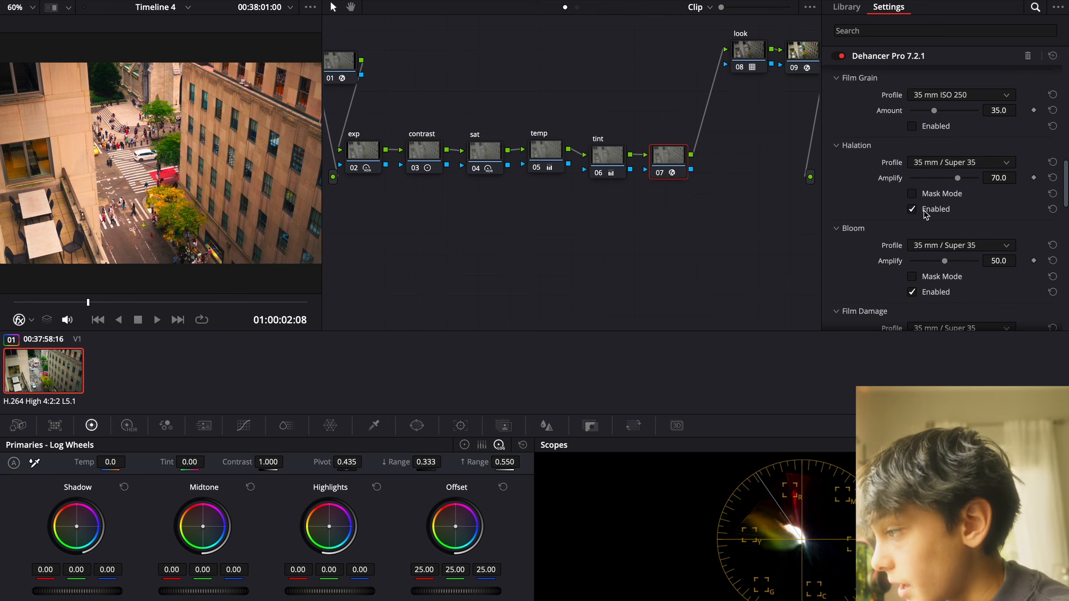
{"action": "scroll", "coordinate": [926, 214], "scroll_direction": "down", "scroll_amount": 1}
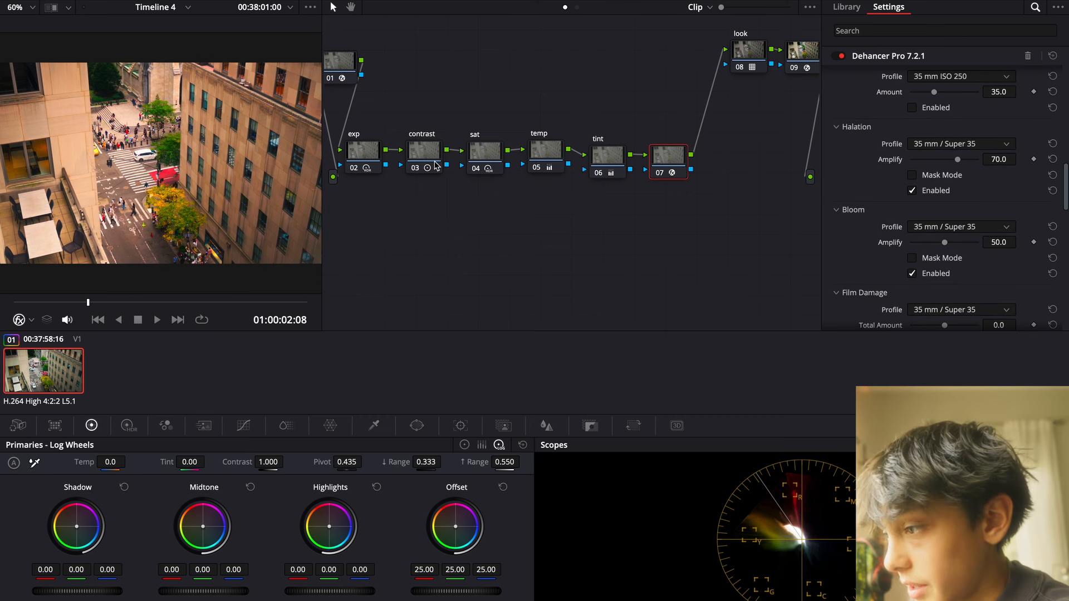
{"action": "left_click", "coordinate": [964, 1]}
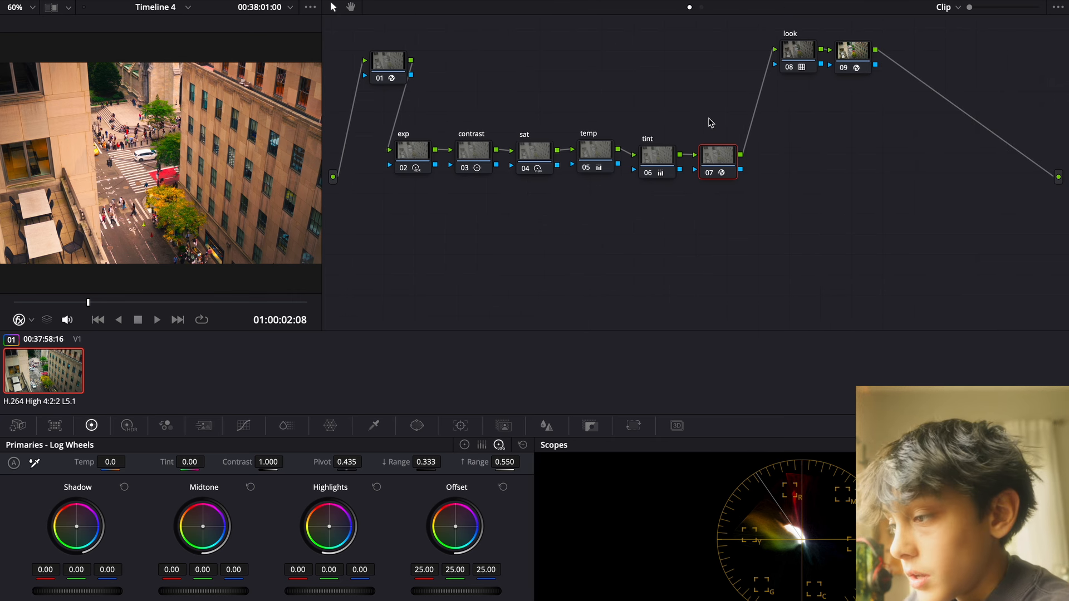
Set the temp node's temperature to -160.0 and the tint node's tint to -3.50
{"action": "left_click", "coordinate": [420, 168]}
{"action": "left_click", "coordinate": [598, 160]}
{"action": "mouse_move", "coordinate": [115, 463]}
{"action": "left_mouse_down"}
{"action": "mouse_move", "coordinate": [98, 464]}
{"action": "mouse_move", "coordinate": [112, 464]}
{"action": "left_mouse_up"}
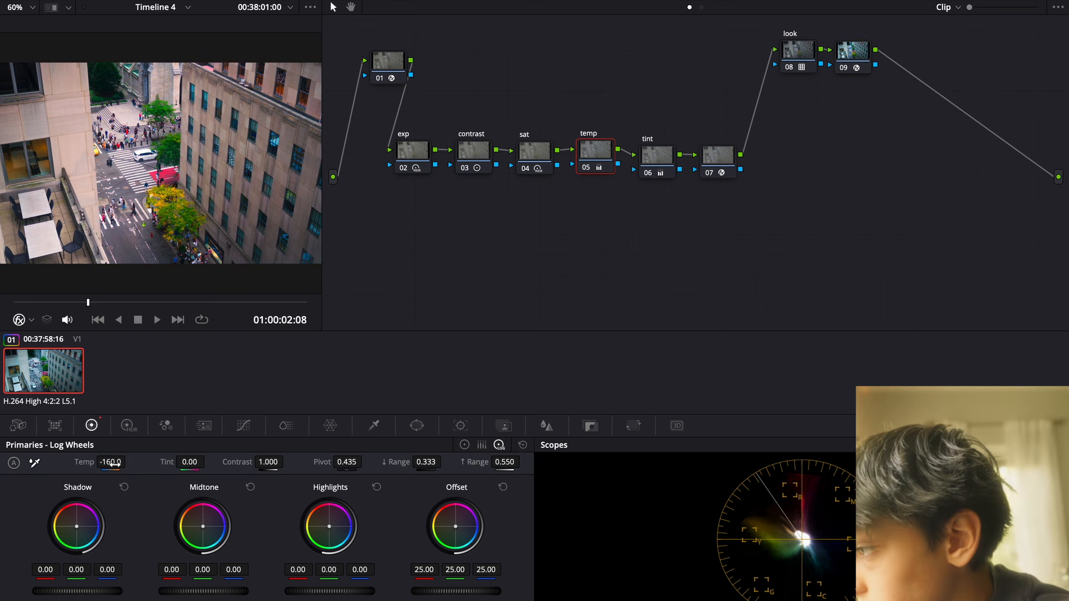
{"action": "left_click", "coordinate": [660, 168]}
{"action": "left_click_drag", "start_coordinate": [198, 462], "coordinate": [197, 461]}
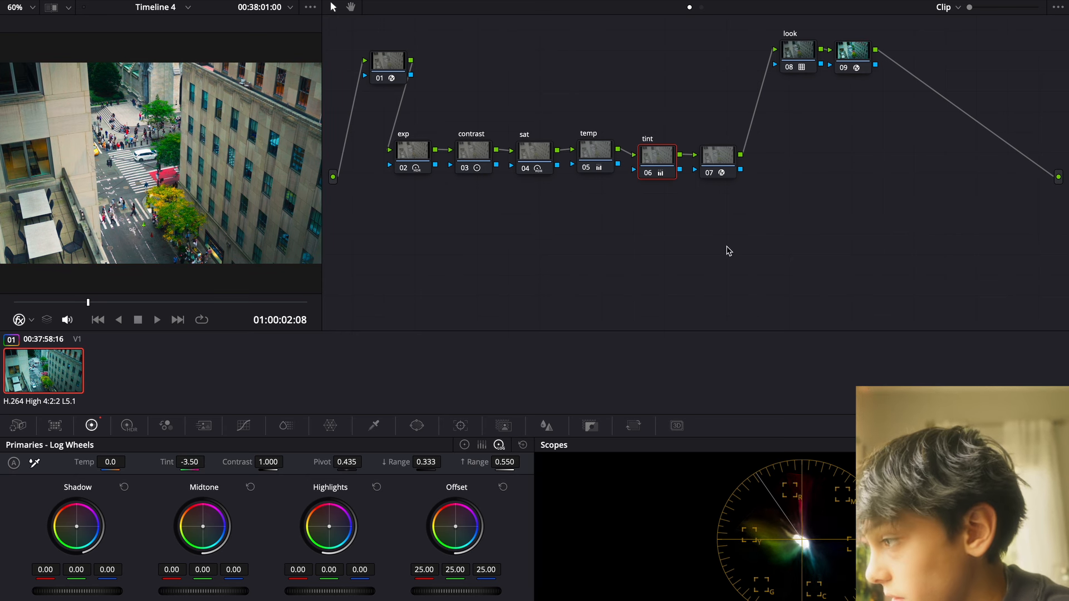
Add a serial node after the Dehancer node, before the look node
{"action": "left_click", "coordinate": [716, 153]}
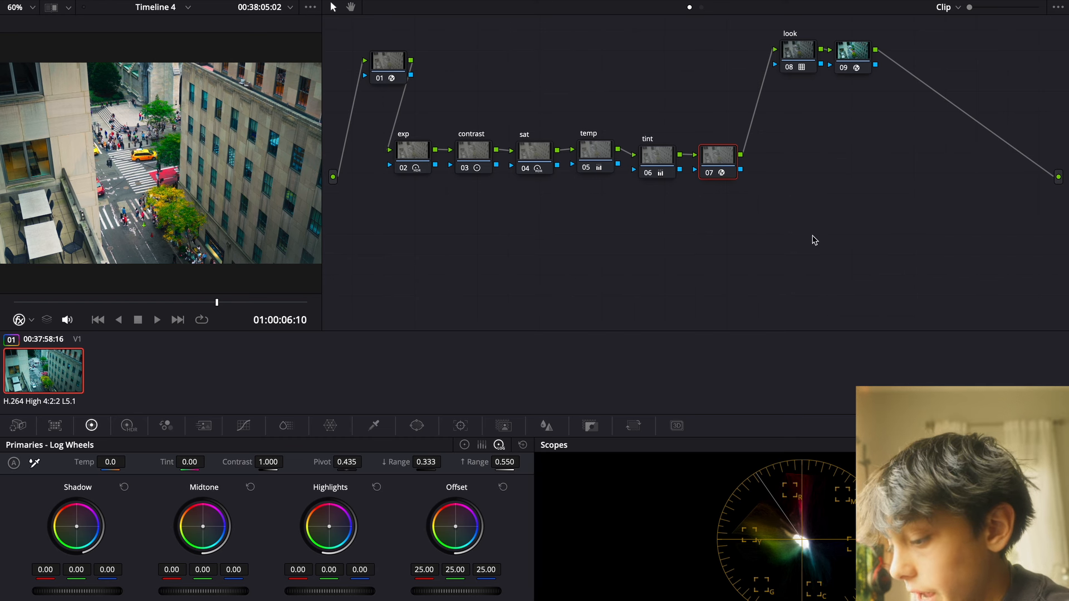
{"action": "key", "text": "alt+l"}
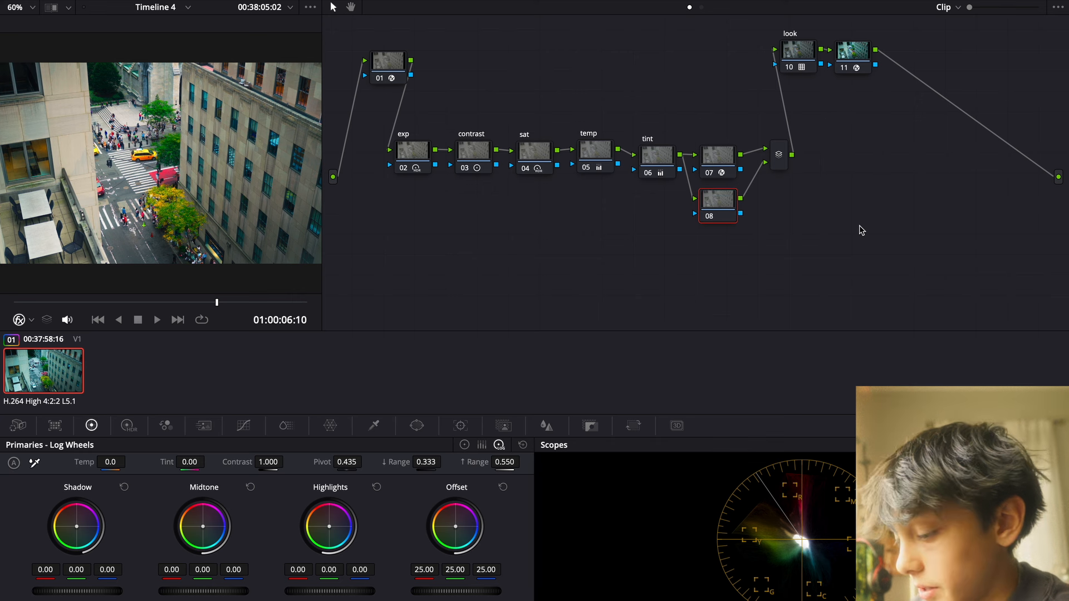
{"action": "key", "text": "ctrl+z"}
{"action": "key", "text": "alt+s"}
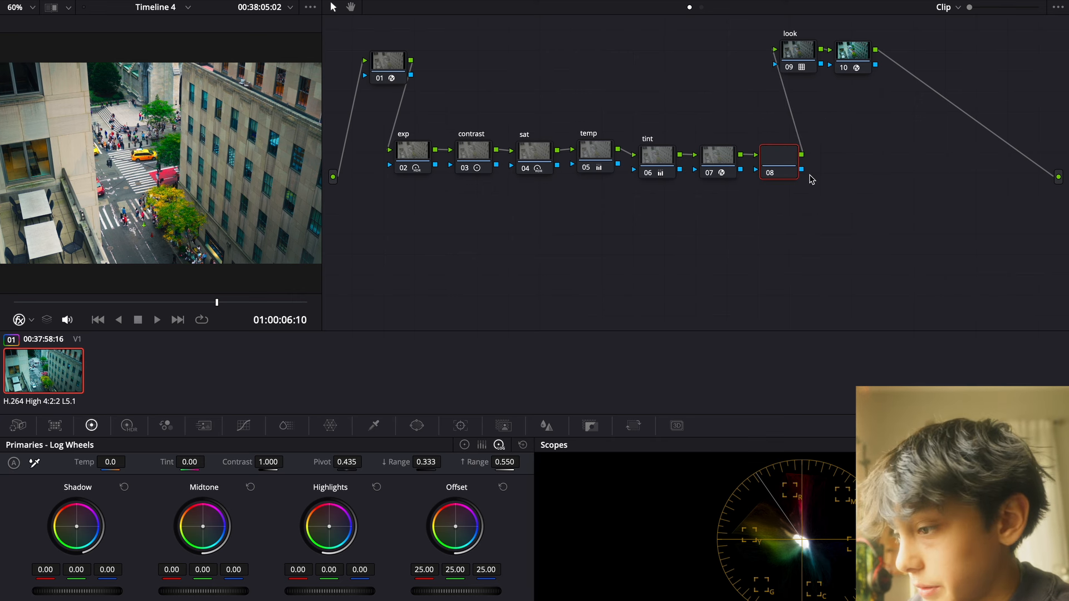
Add a circle window to node 08 and stretch it into a tall ellipse around the street and crosswalks between the buildings
{"action": "left_click", "coordinate": [415, 427]}
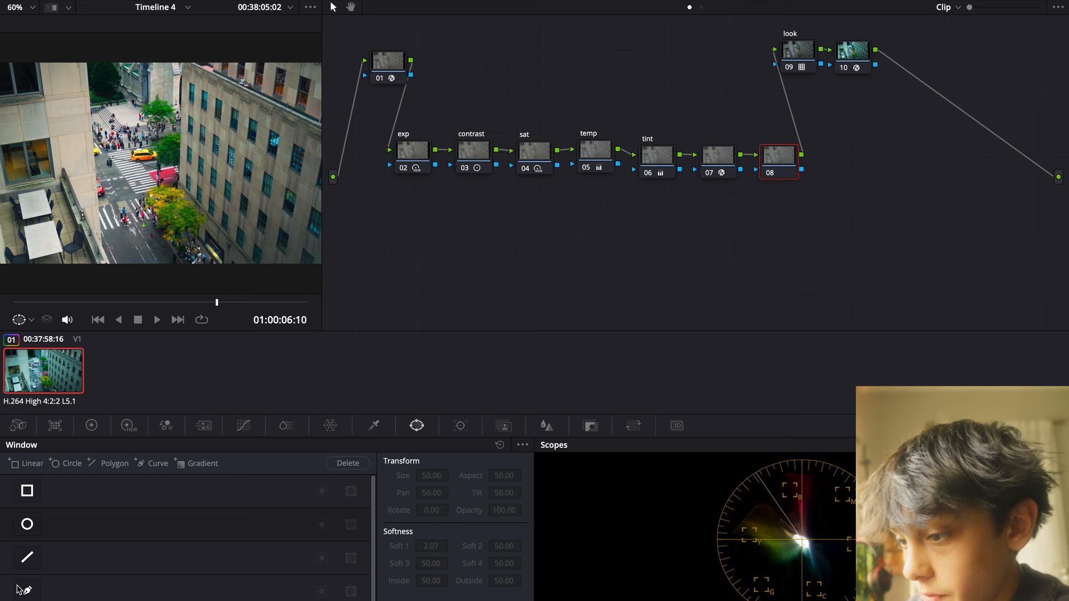
{"action": "left_click", "coordinate": [26, 524]}
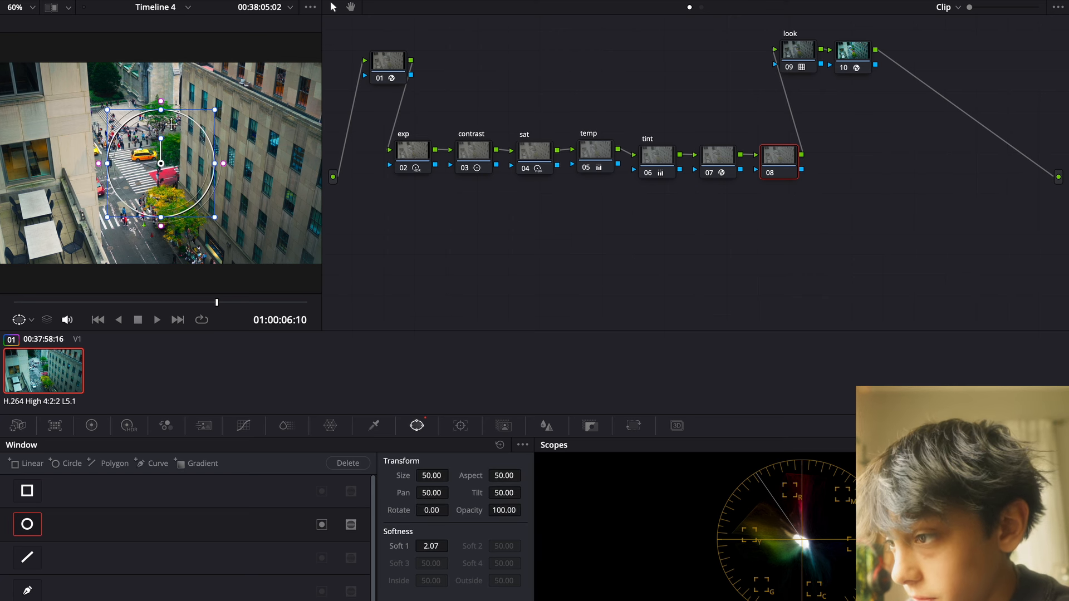
{"action": "left_click_drag", "start_coordinate": [107, 109], "coordinate": [95, 98]}
{"action": "left_click_drag", "start_coordinate": [156, 155], "coordinate": [142, 154]}
{"action": "left_click_drag", "start_coordinate": [81, 97], "coordinate": [61, 92]}
{"action": "mouse_move", "coordinate": [72, 171]}
{"action": "left_mouse_down"}
{"action": "mouse_move", "coordinate": [40, 167]}
{"action": "mouse_move", "coordinate": [82, 167]}
{"action": "left_mouse_up"}
Raise the windowed node's global exposure to 0.32 with the HDR color wheels
{"action": "left_click", "coordinate": [93, 426]}
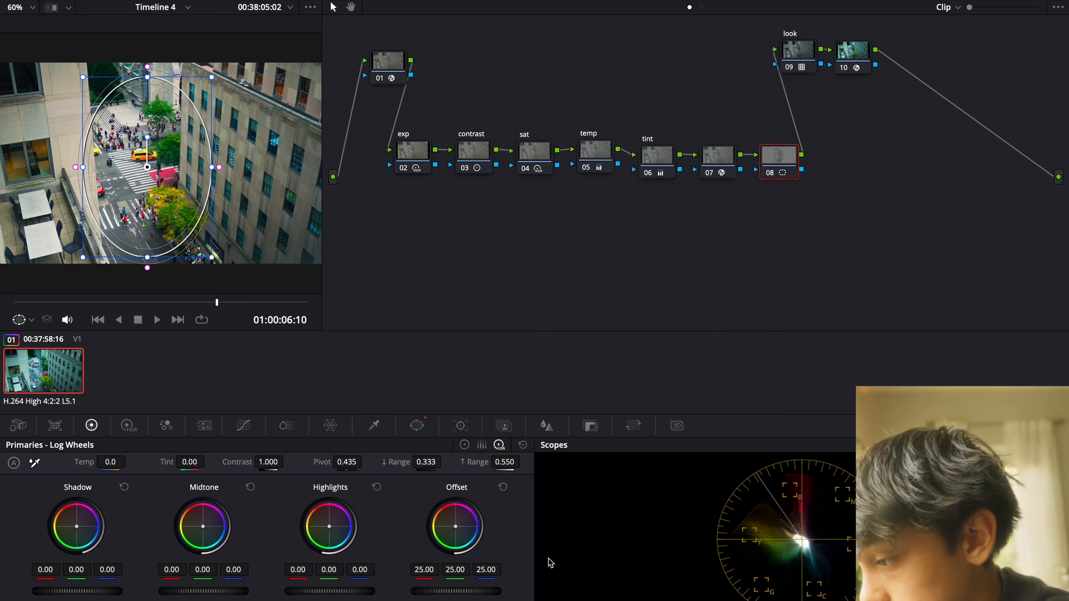
{"action": "left_click", "coordinate": [129, 426]}
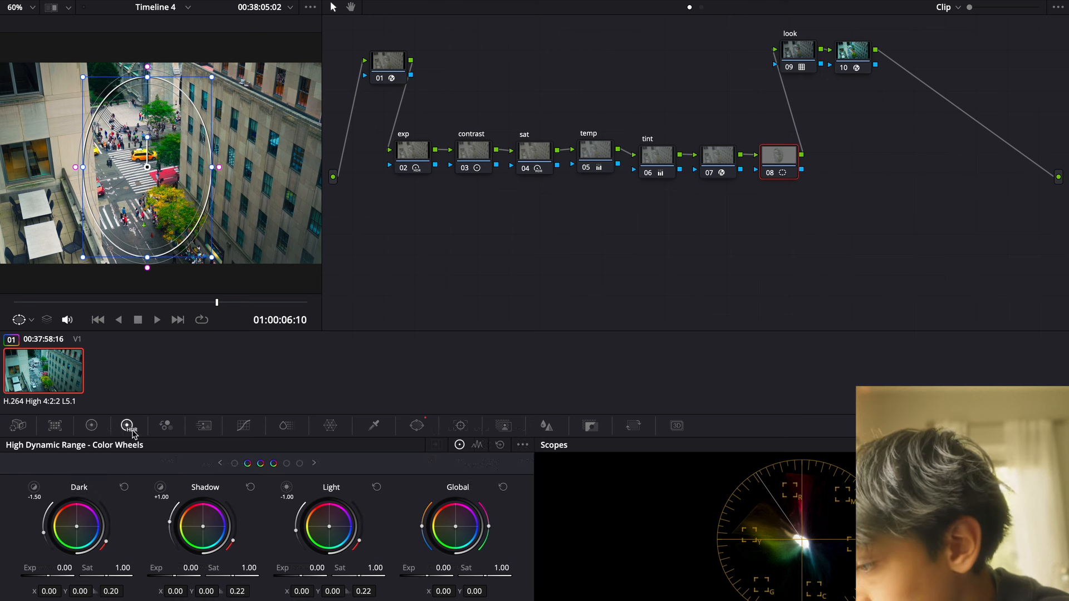
{"action": "left_click_drag", "start_coordinate": [432, 577], "coordinate": [512, 574]}
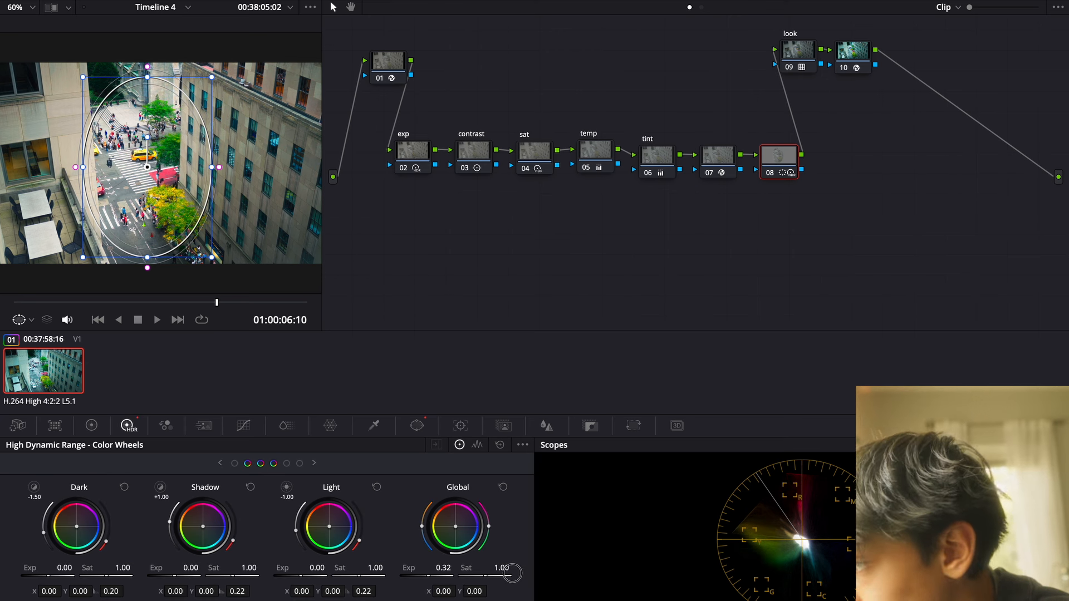
Add an outside node after the windowed node and lower its global exposure to -0.08 with the HDR color wheels
{"action": "right_click", "coordinate": [783, 164]}
{"action": "mouse_move", "coordinate": [838, 217]}
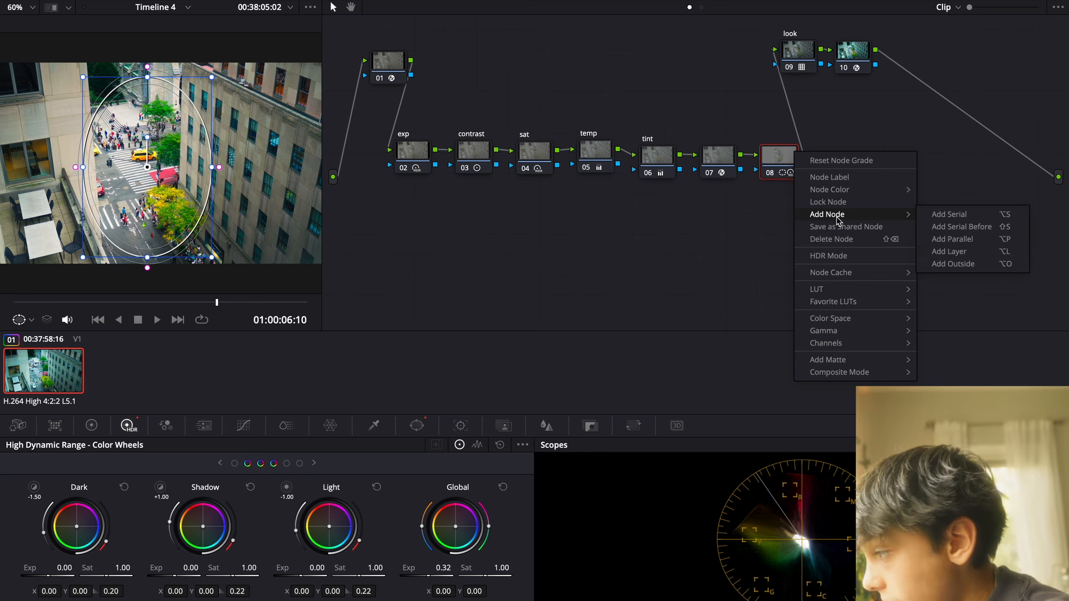
{"action": "left_click", "coordinate": [953, 264]}
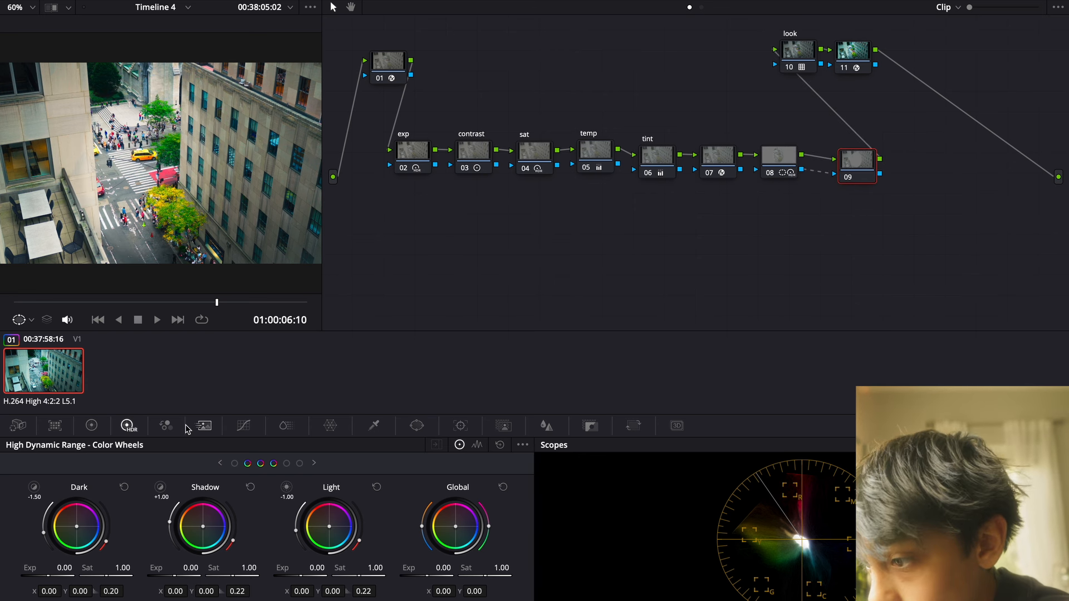
{"action": "left_click", "coordinate": [91, 426]}
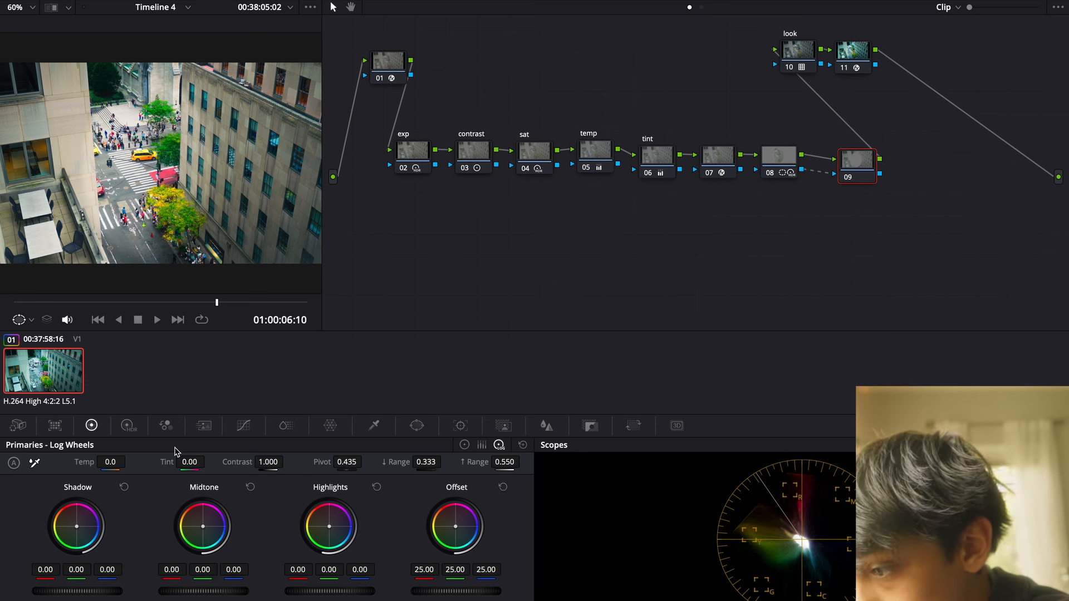
{"action": "left_click", "coordinate": [128, 426]}
{"action": "mouse_move", "coordinate": [426, 575]}
{"action": "left_mouse_down"}
{"action": "mouse_move", "coordinate": [392, 575]}
{"action": "mouse_move", "coordinate": [427, 574]}
{"action": "mouse_move", "coordinate": [409, 569]}
{"action": "left_mouse_up"}
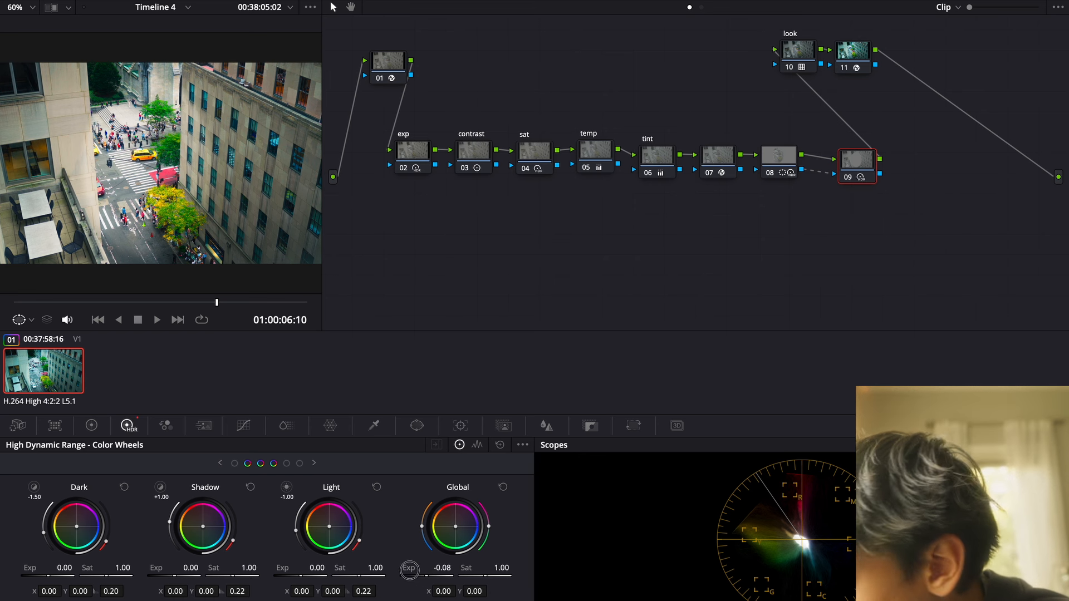
Fine-tune the global exposure of windowed node 08 and view the graded clip full screen
{"action": "left_click", "coordinate": [778, 168]}
{"action": "mouse_move", "coordinate": [425, 579]}
{"action": "left_mouse_down"}
{"action": "mouse_move", "coordinate": [389, 574]}
{"action": "mouse_move", "coordinate": [426, 564]}
{"action": "left_mouse_up"}
{"action": "left_click", "coordinate": [486, 339]}
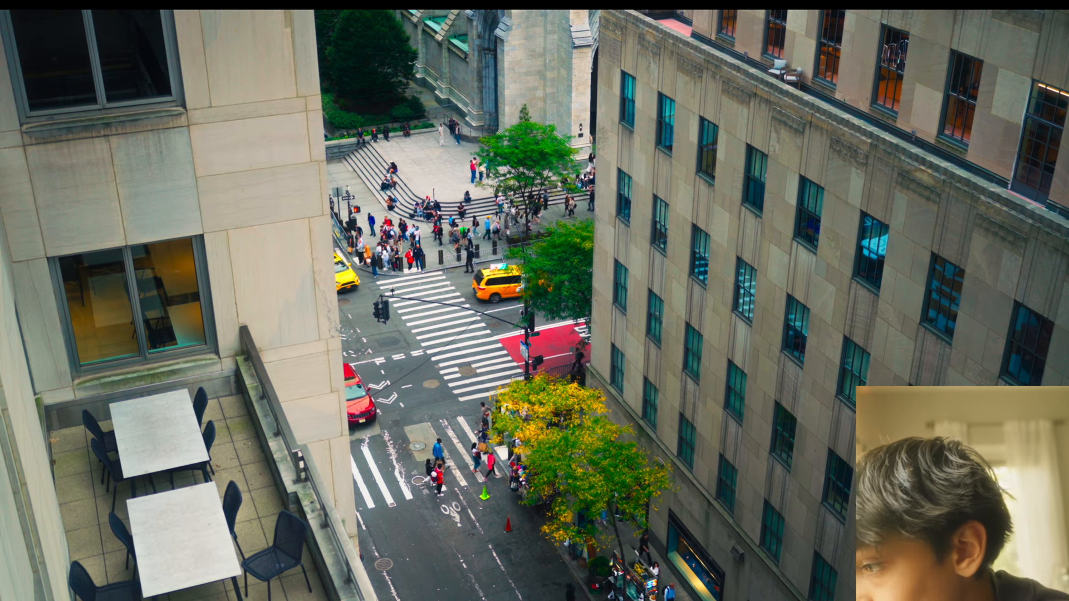